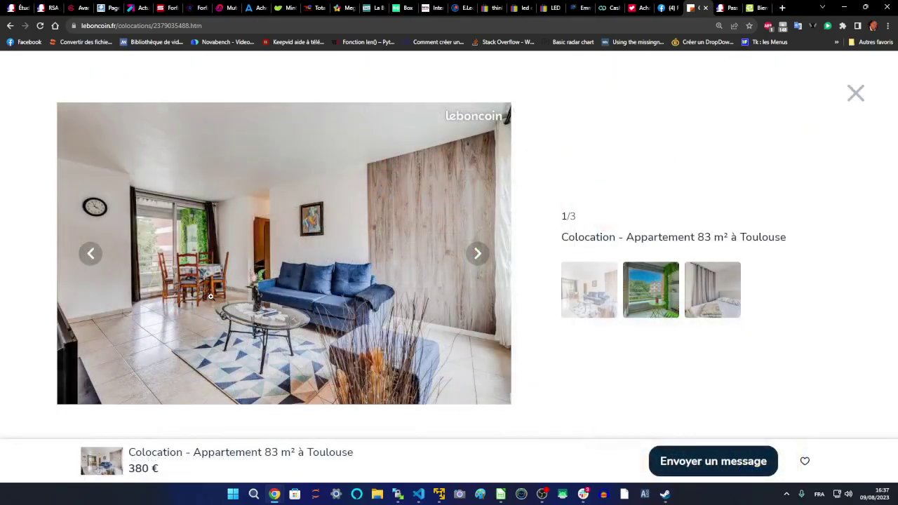
- Reset the page zoom to 100% and close the photo viewer of the Toulouse apartment listing
click(252, 289)
scroll(292, 301, up, 5)
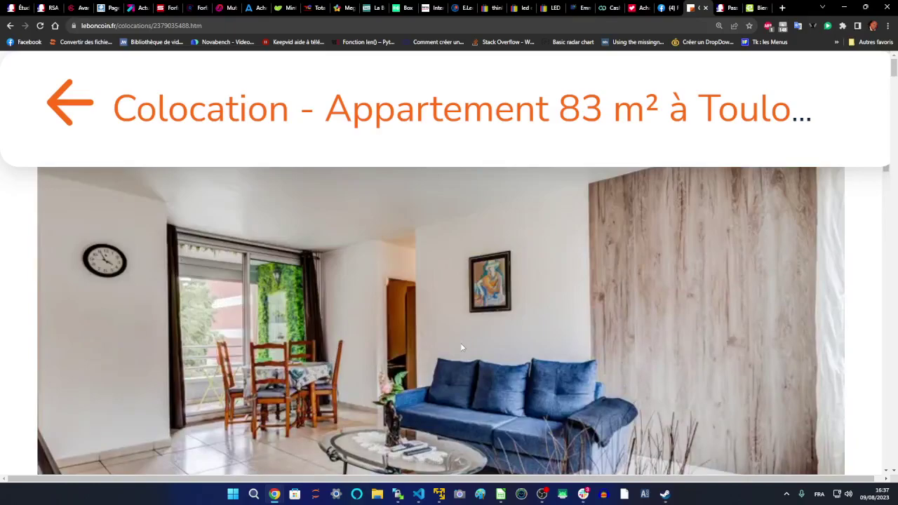
key(ctrl+minus)
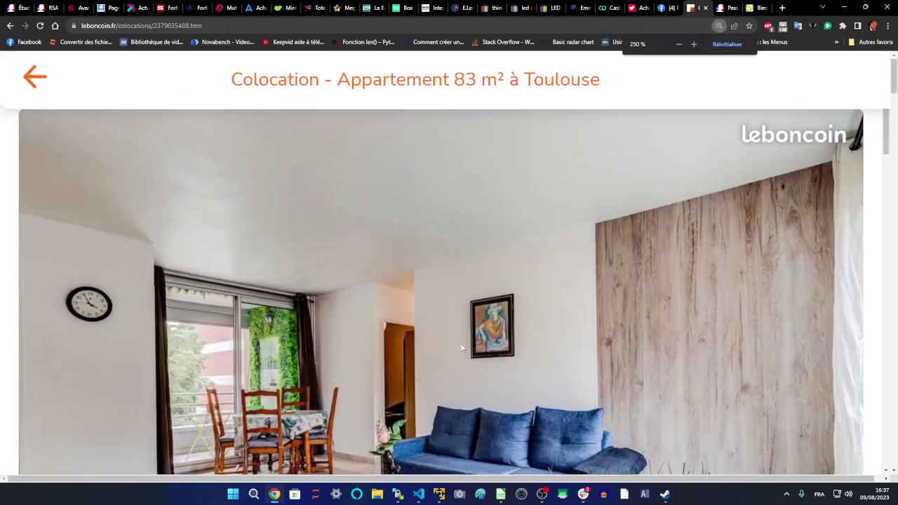
key(ctrl+minus)
key(ctrl+minus)
key(ctrl+minus)
key(ctrl+minus)
key(ctrl+minus)
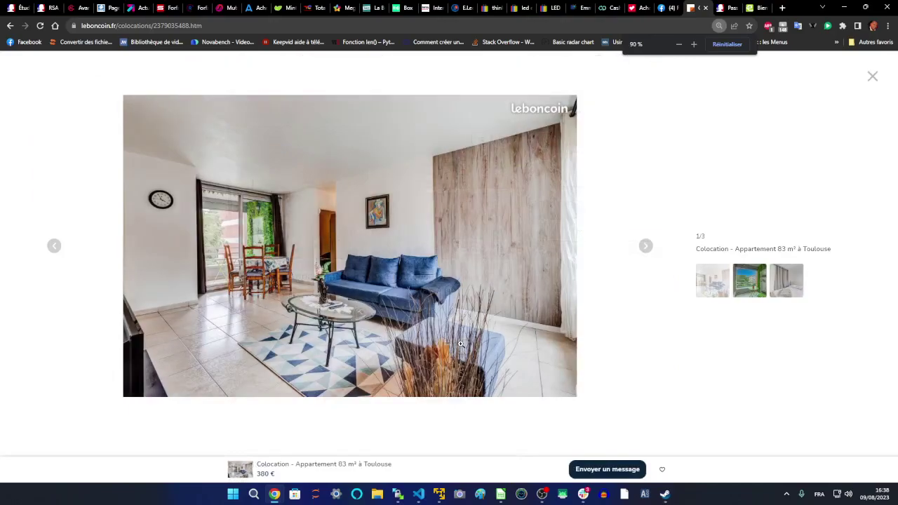
key(ctrl+plus)
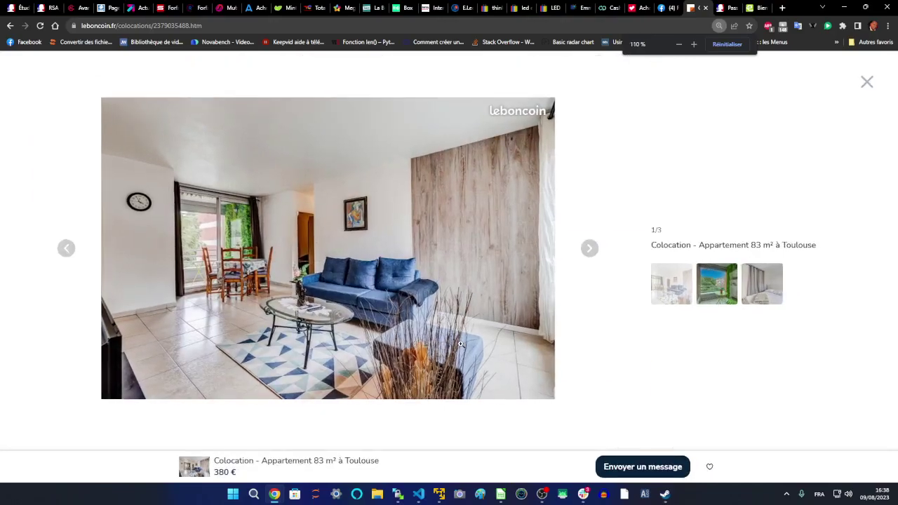
key(ctrl+minus)
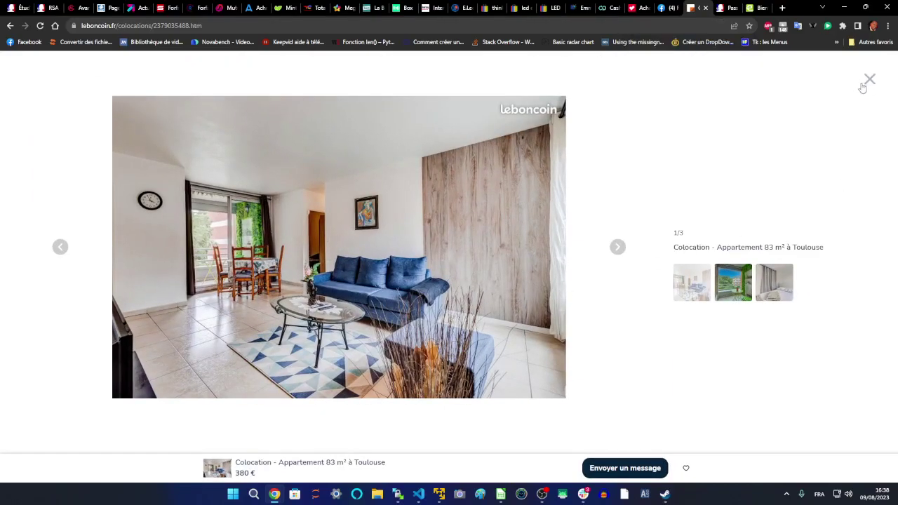
click(870, 80)
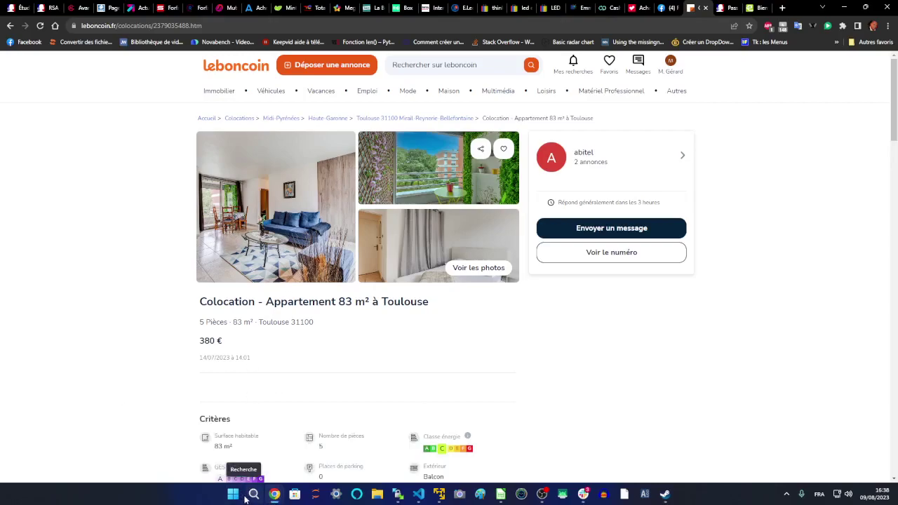
- Minimize the browser and the accounting spreadsheet, and open Economie Hardware.ods from the desktop
click(841, 7)
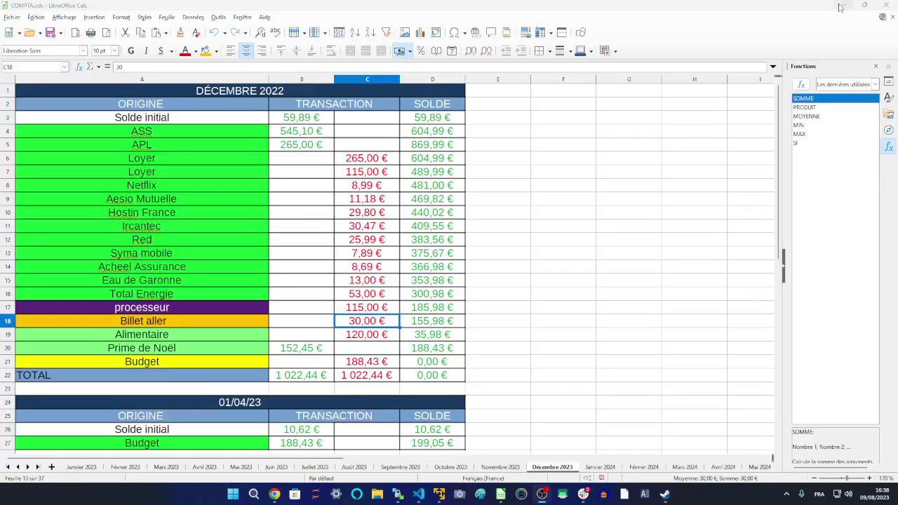
click(842, 6)
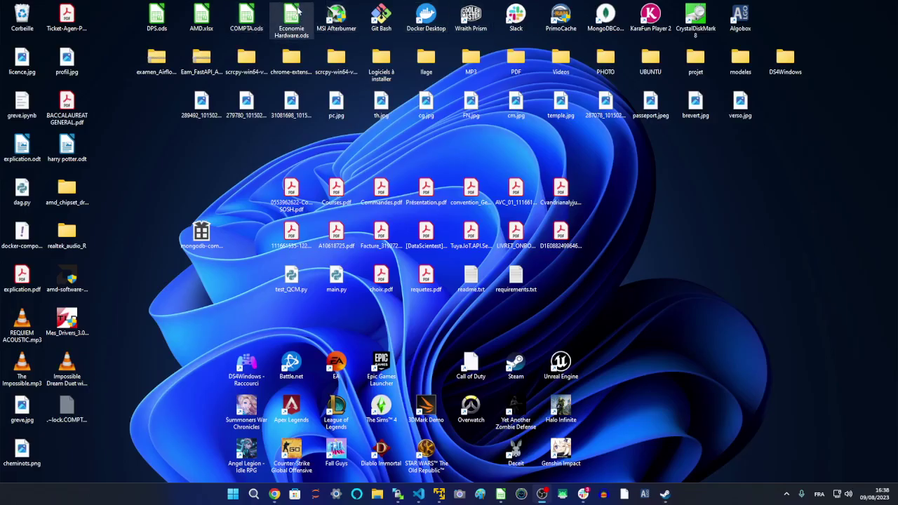
double_click(290, 16)
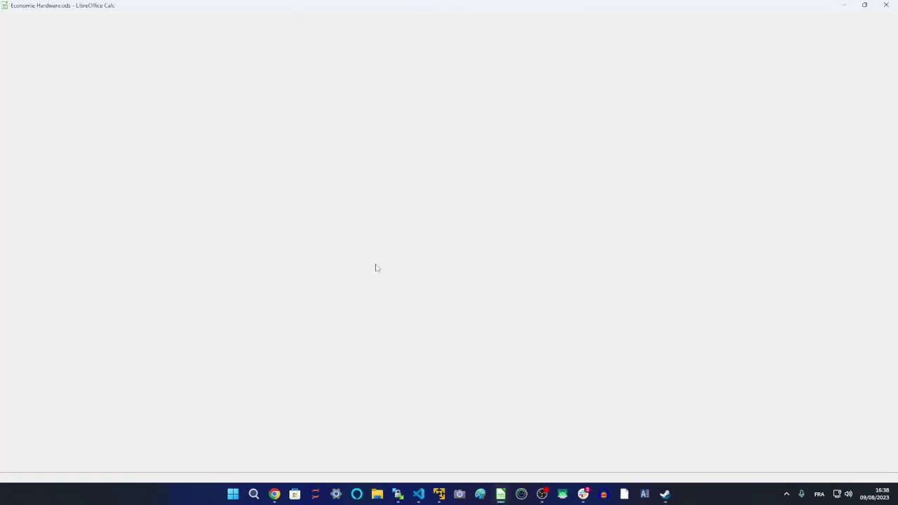
scroll(377, 267, up, 2)
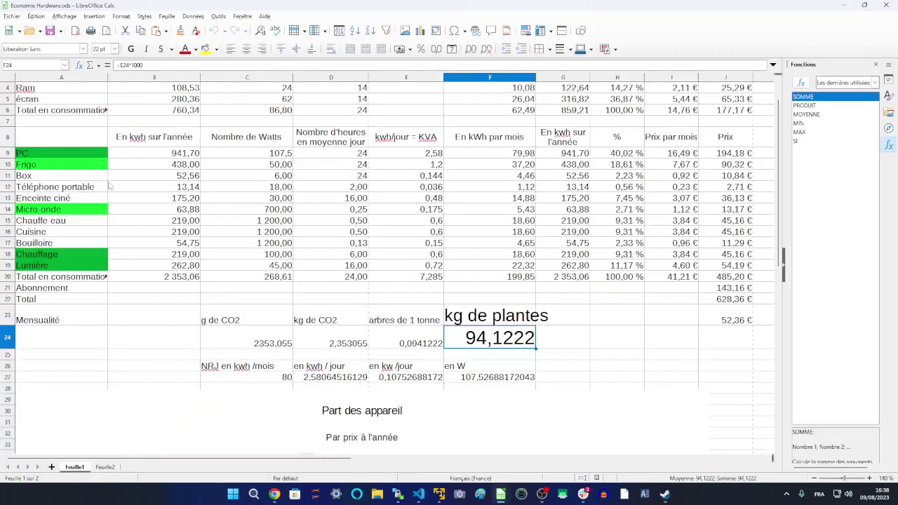
- Set the Chauffage row to 1200 watts and 3 hours per day, and check the annual total, Mensualité and monthly price cells
click(286, 256)
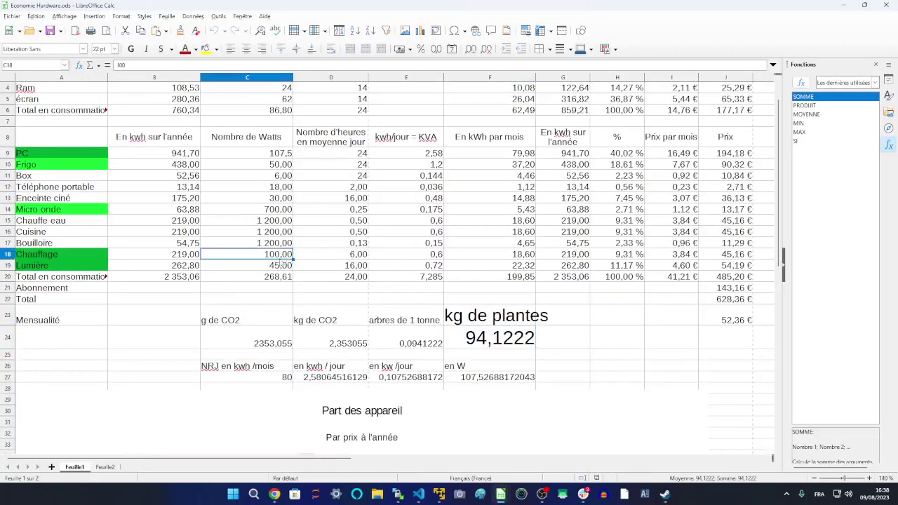
text(1200)
key(Tab)
text(3)
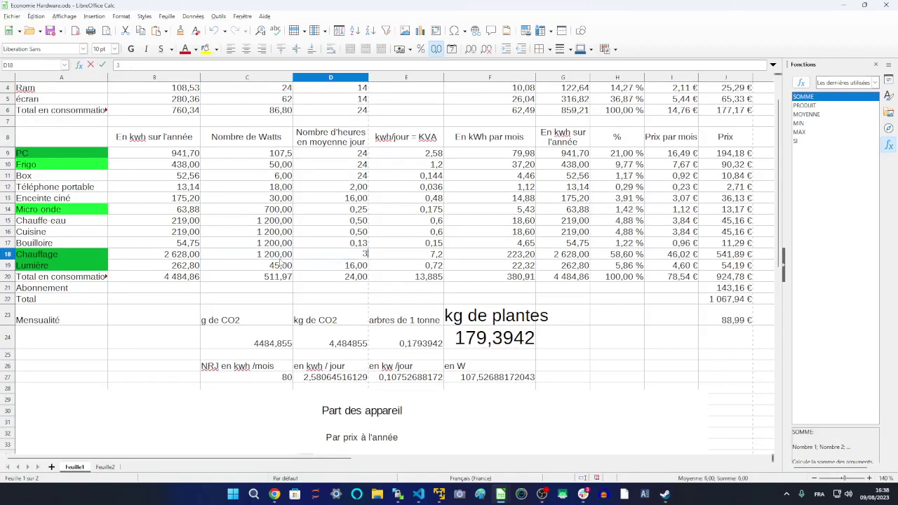
key(Return)
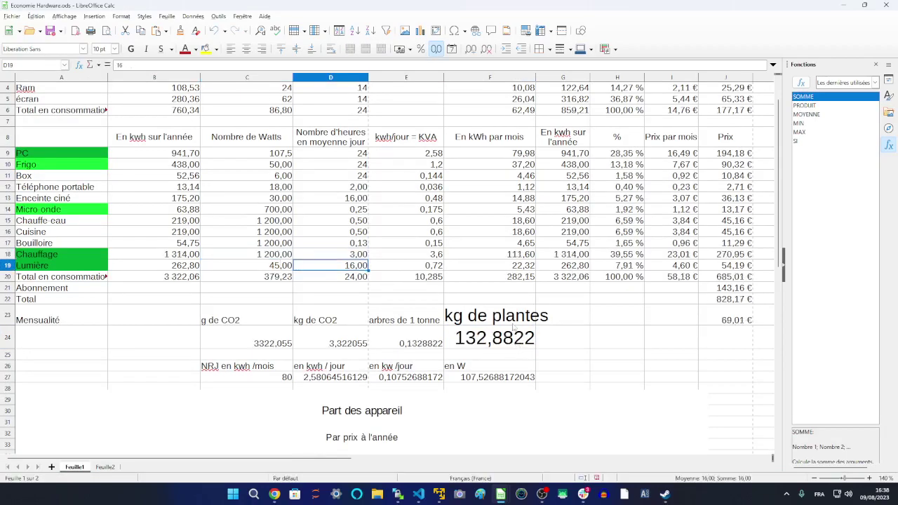
click(741, 299)
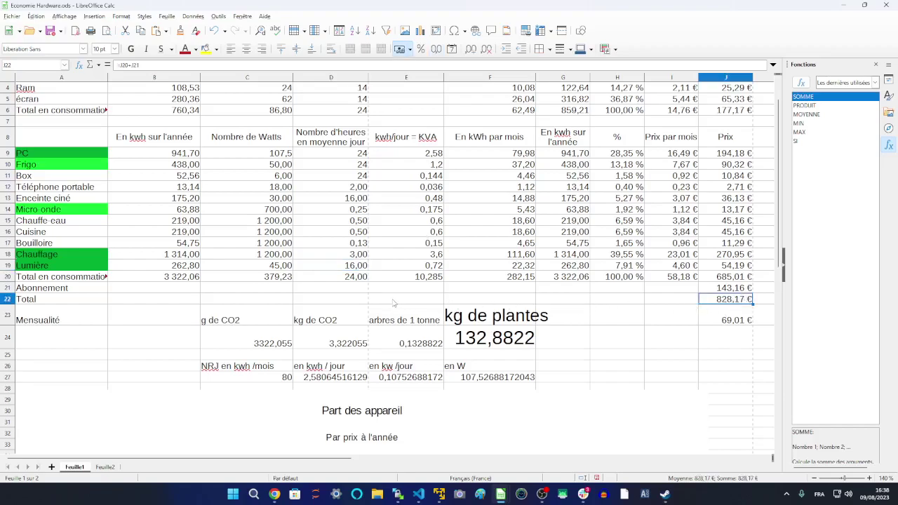
click(744, 324)
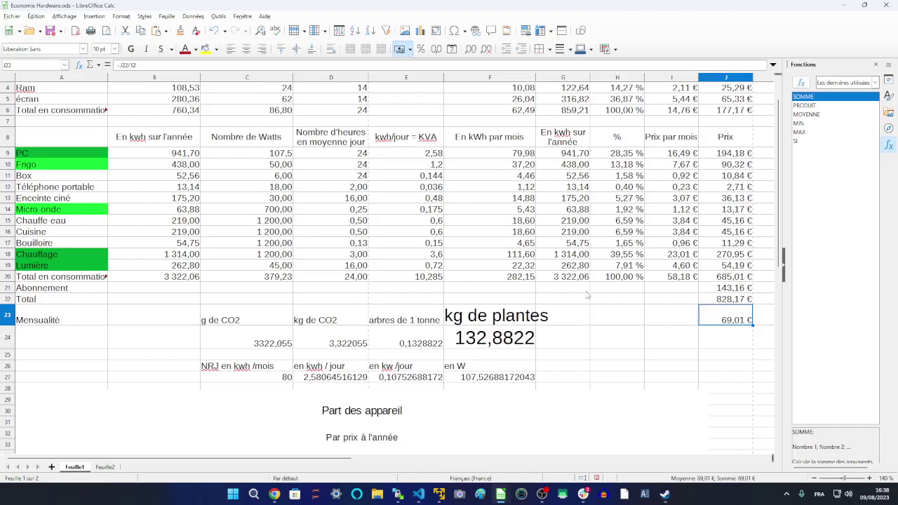
click(687, 279)
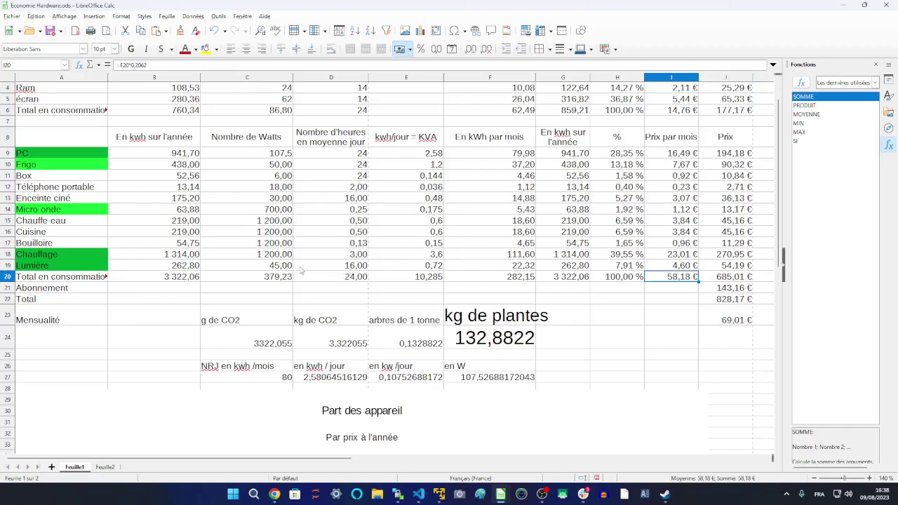
- Set the average daily hours of Chauffage to 12 and check the total monthly price
click(359, 257)
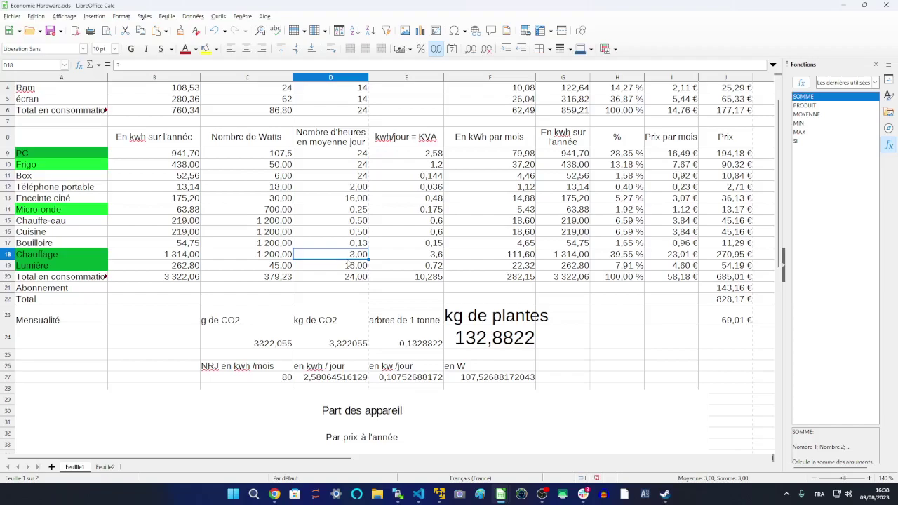
text(12)
key(Return)
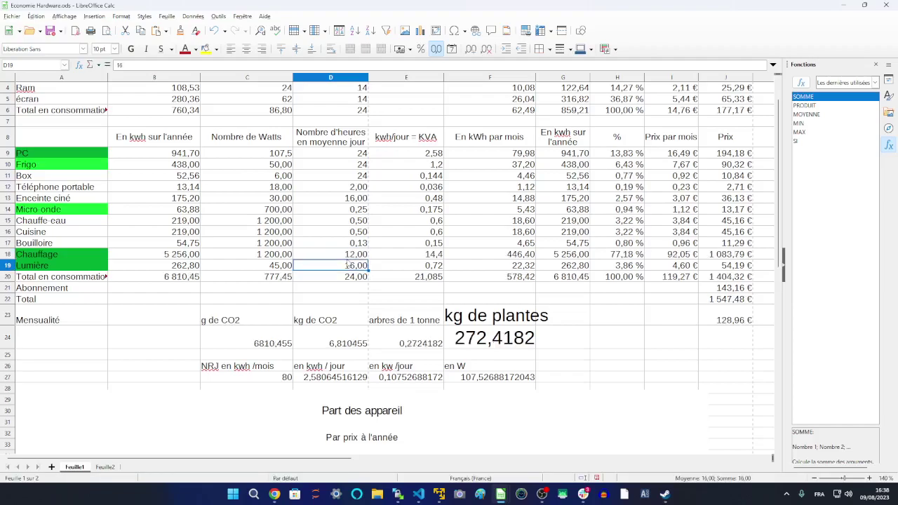
click(683, 280)
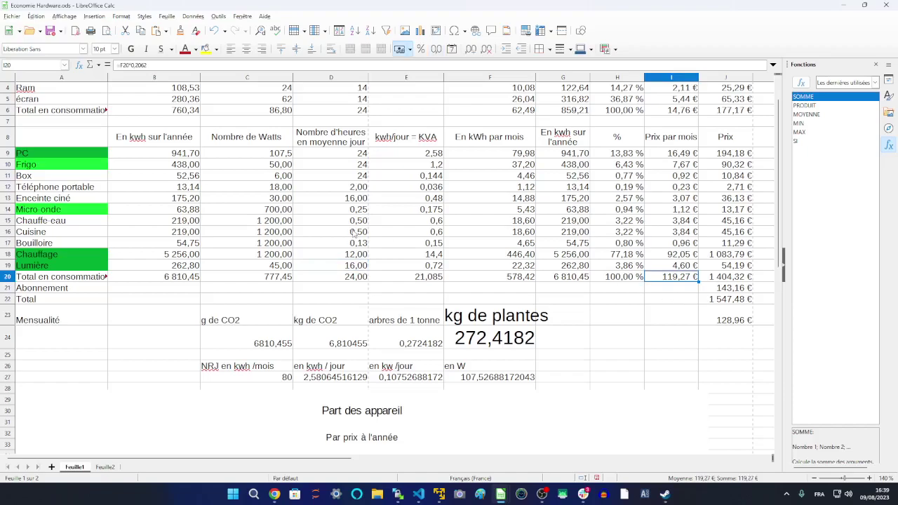
- Set the average daily hours of Chauffage to 0
click(360, 255)
text(0)
key(Return)
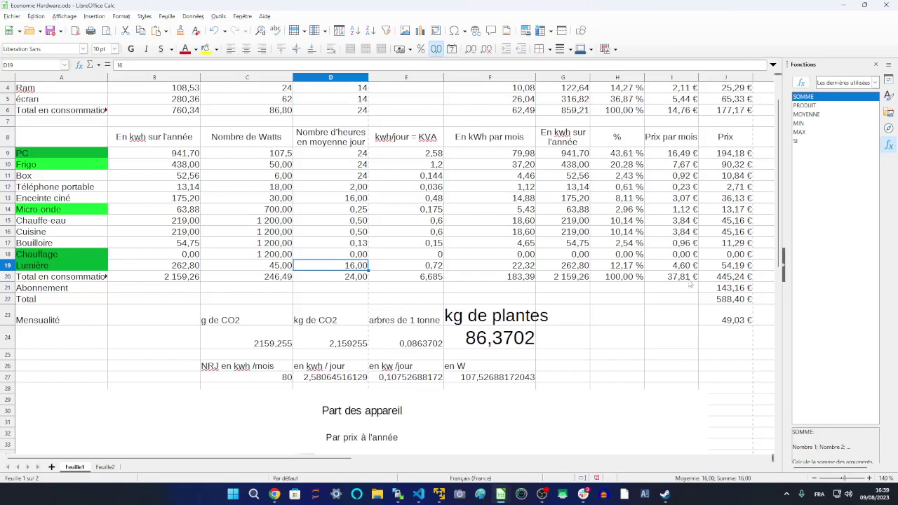
- Switch to COMPTA.ods and set the Solde initial amount on the Décembre 2023 sheet to 0
key(alt+Tab)
key(Tab)
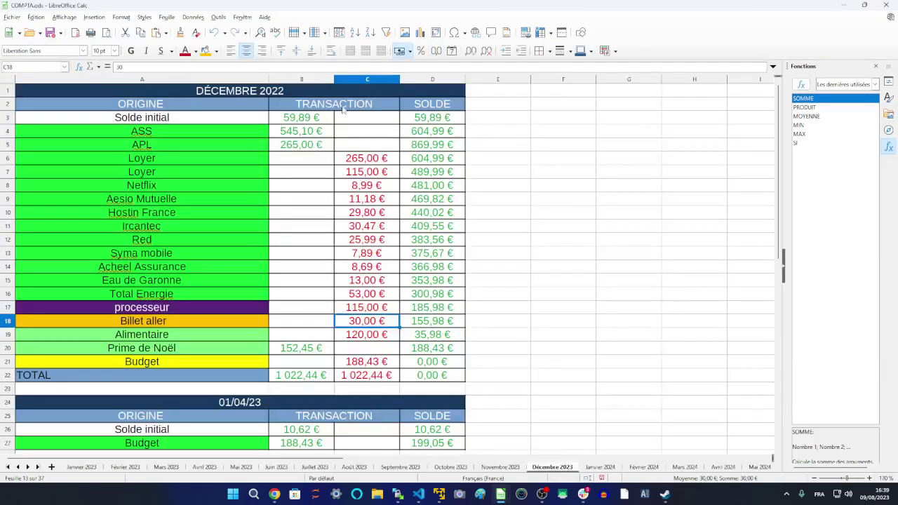
click(316, 117)
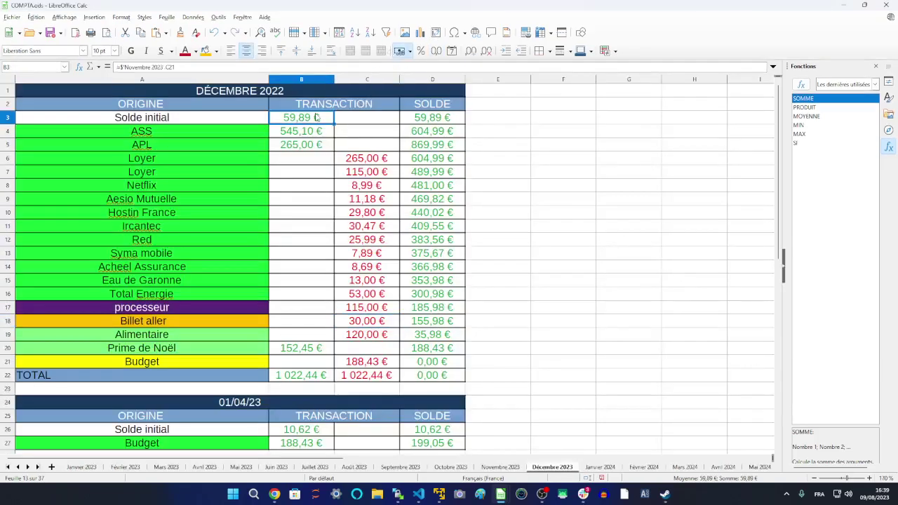
text(0)
key(Return)
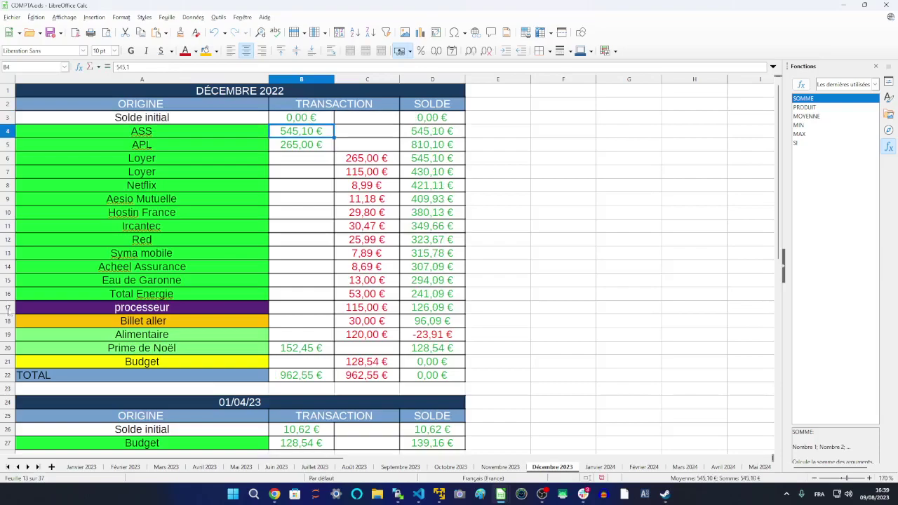
- Delete the processeur and Billet aller rows from the Décembre 2023 sheet
drag(8, 327, 7, 313)
right_click(7, 314)
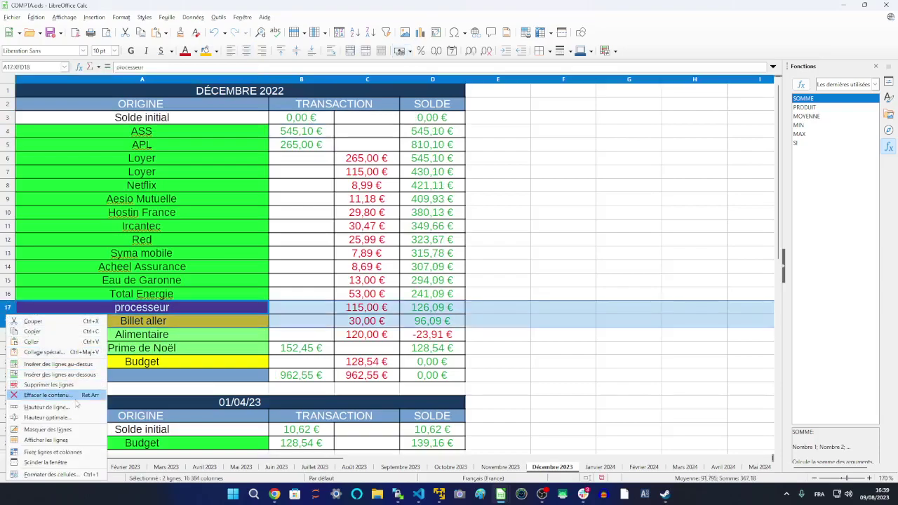
click(64, 397)
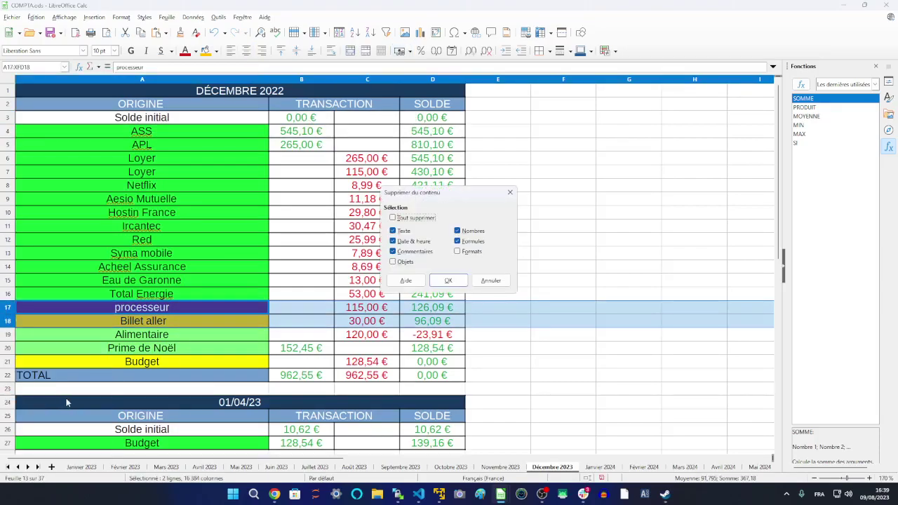
click(482, 281)
right_click(8, 314)
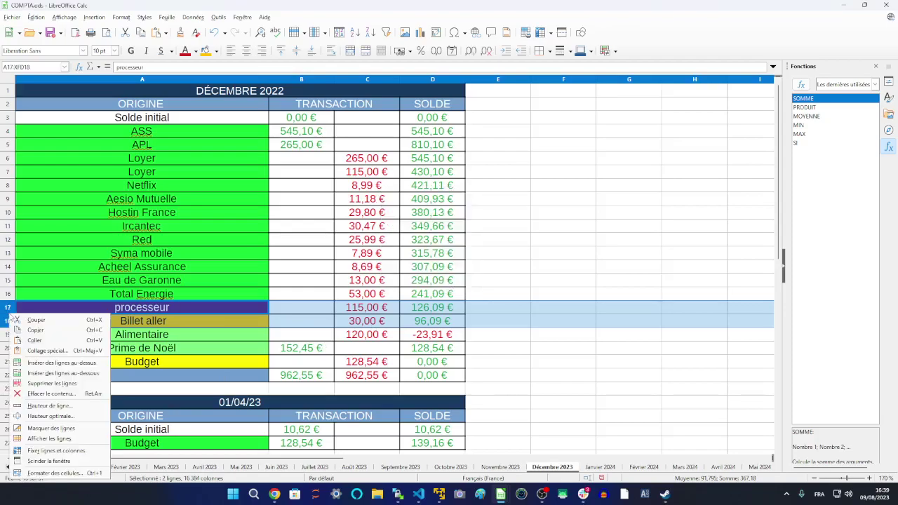
click(52, 384)
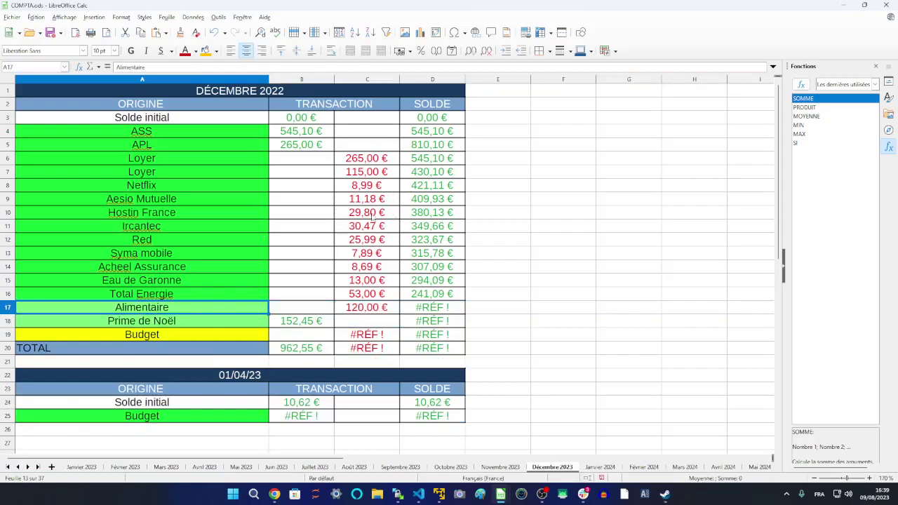
- Fill the SOLDE formula from D7 down to D18, and undo both this fill and the row deletion
click(449, 175)
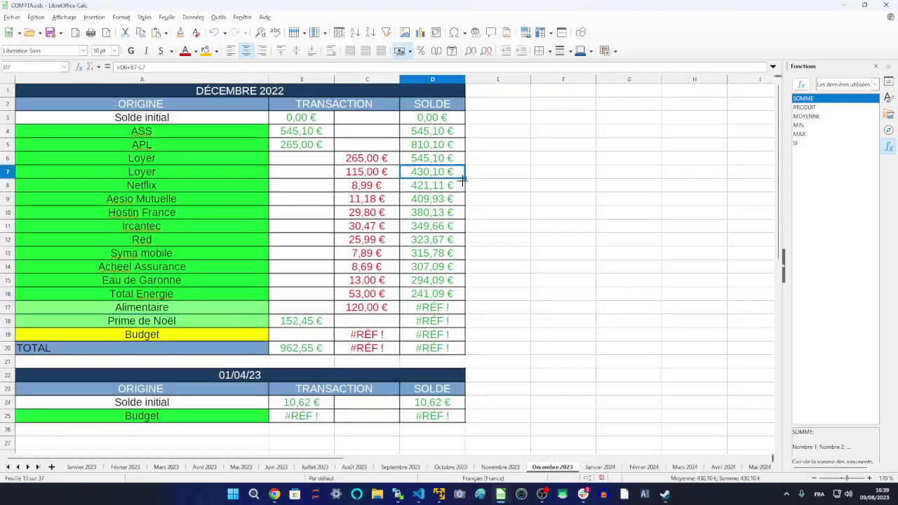
drag(462, 180, 452, 324)
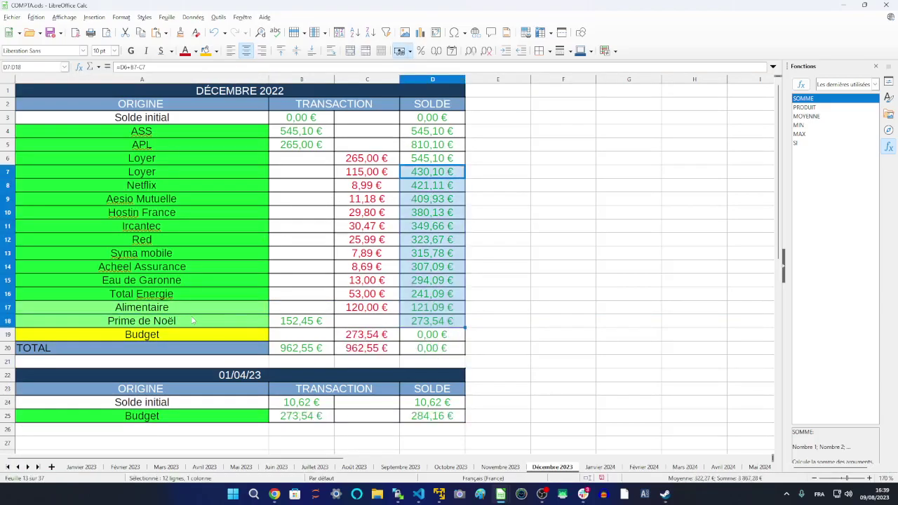
key(ctrl+z)
key(ctrl+z)
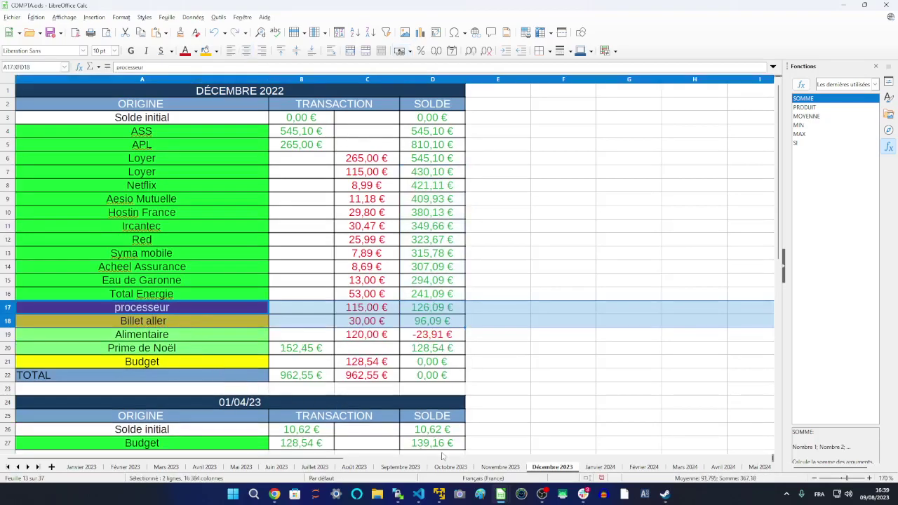
- On the Septembre 2023 sheet, set the Solde initial amount to 0 and delete the processeur and NVMe rows
click(399, 467)
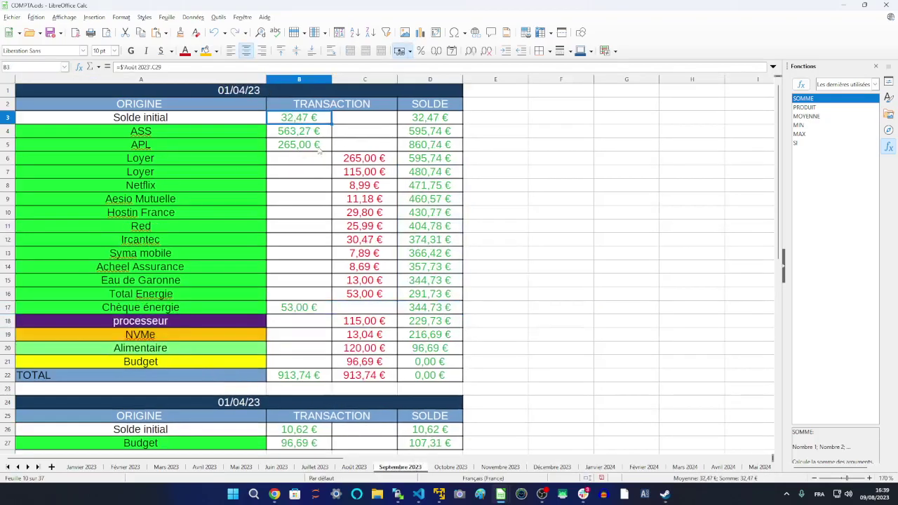
key(Return)
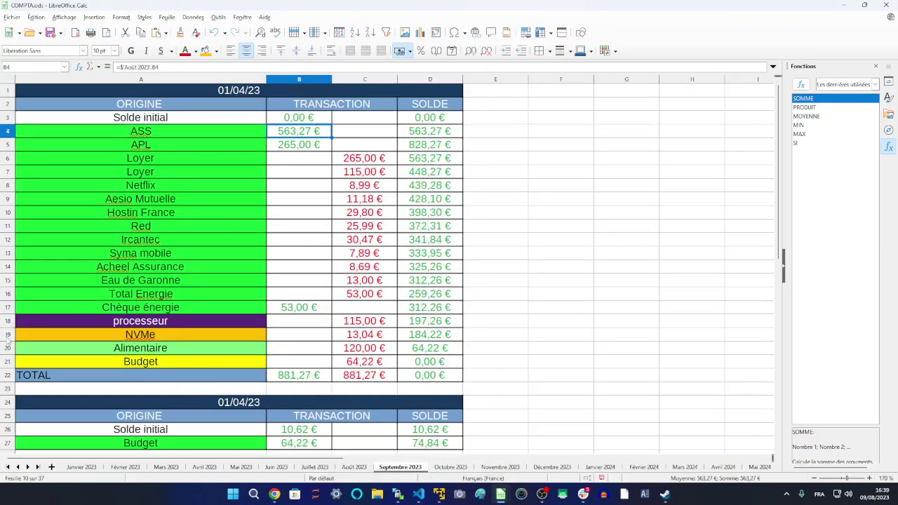
drag(8, 337, 8, 323)
right_click(7, 324)
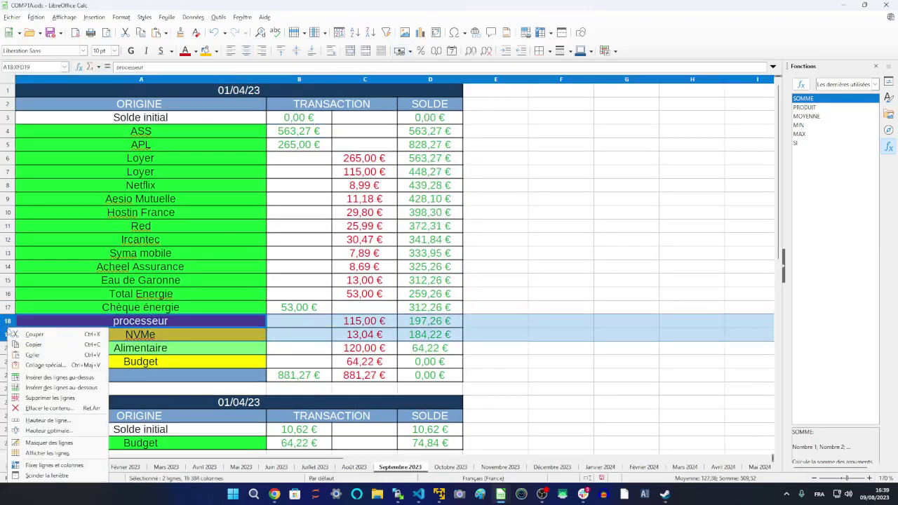
click(49, 398)
click(449, 145)
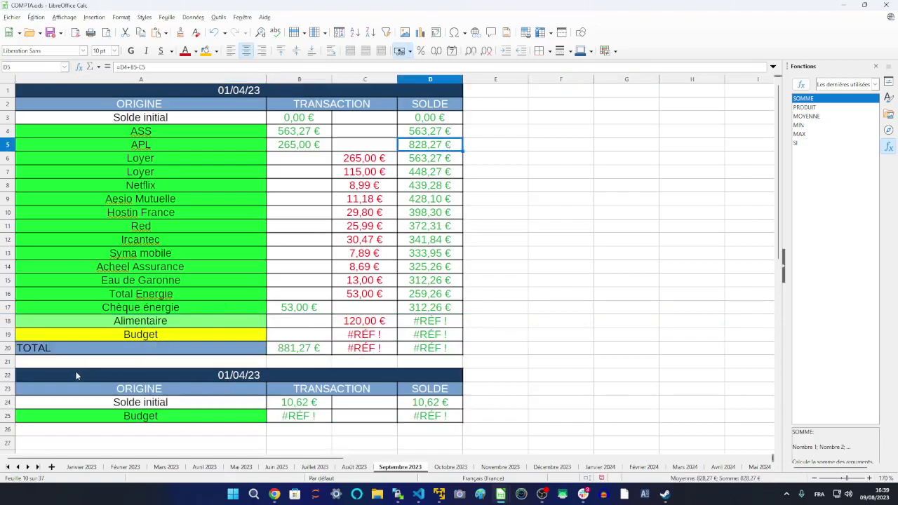
- Delete the Chèque énergie row and fill the SOLDE formula from D4 down to D17 on the Septembre 2023 sheet
click(8, 307)
right_click(8, 307)
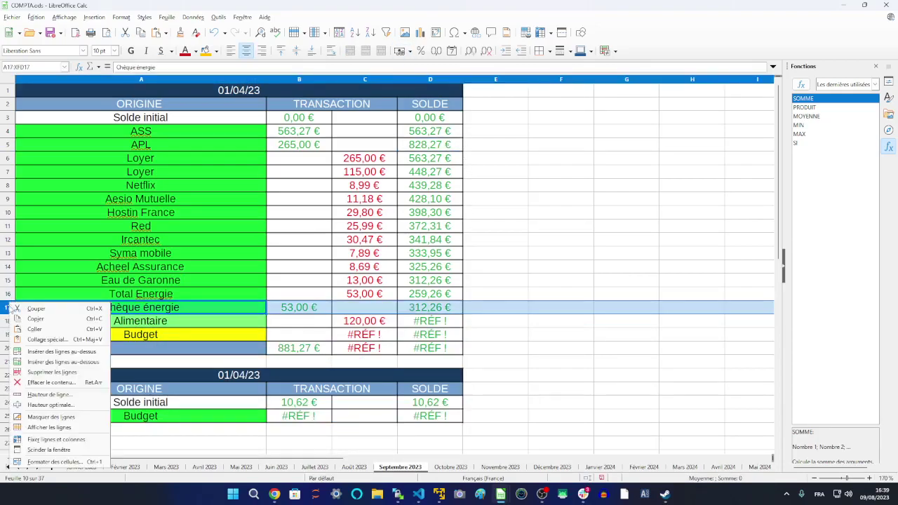
click(51, 372)
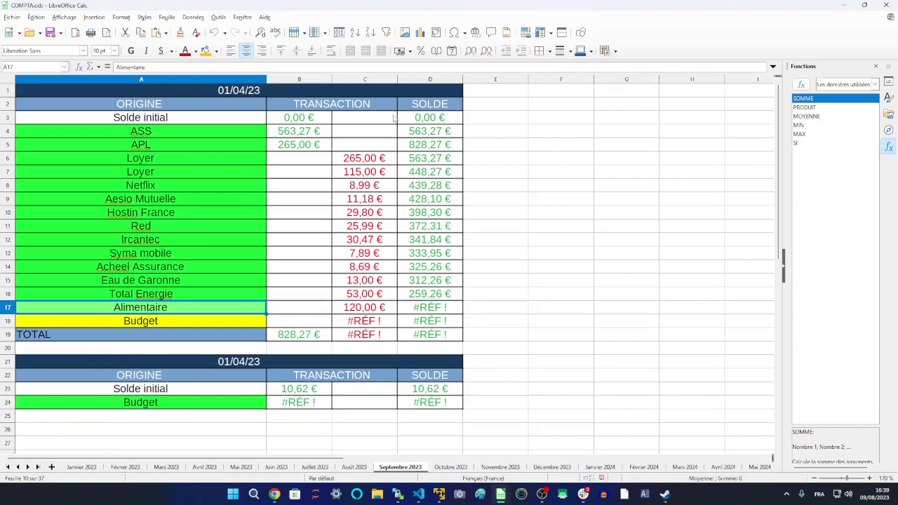
click(435, 133)
drag(463, 138, 454, 321)
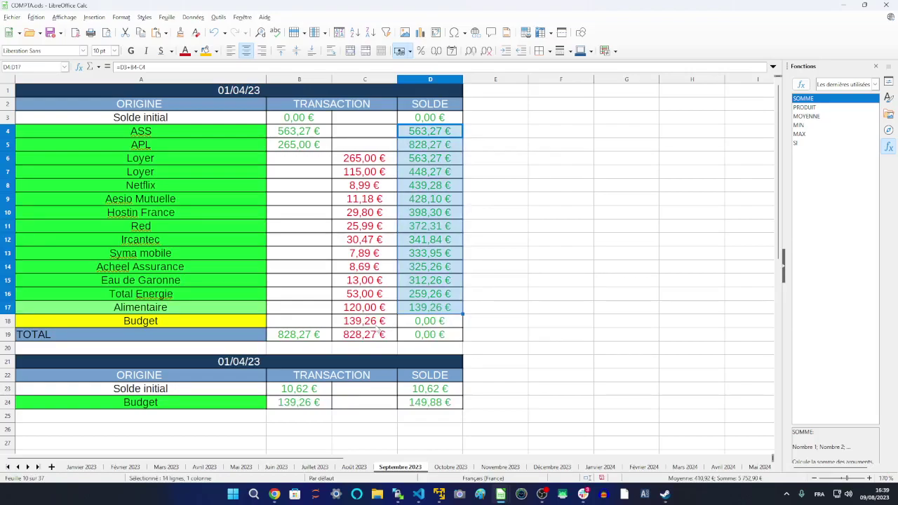
- Set the Total Energie amount to 150 and check the resulting Budget amount
click(348, 292)
text(150)
key(Return)
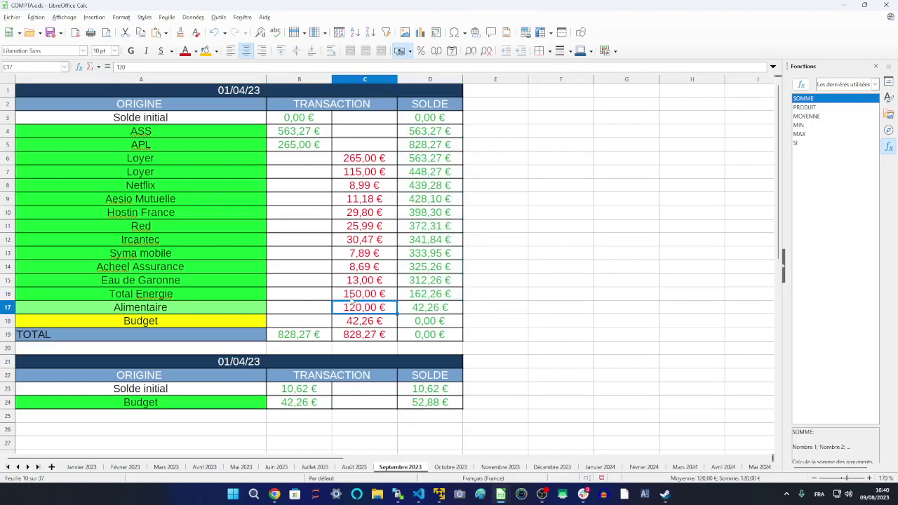
key(Up)
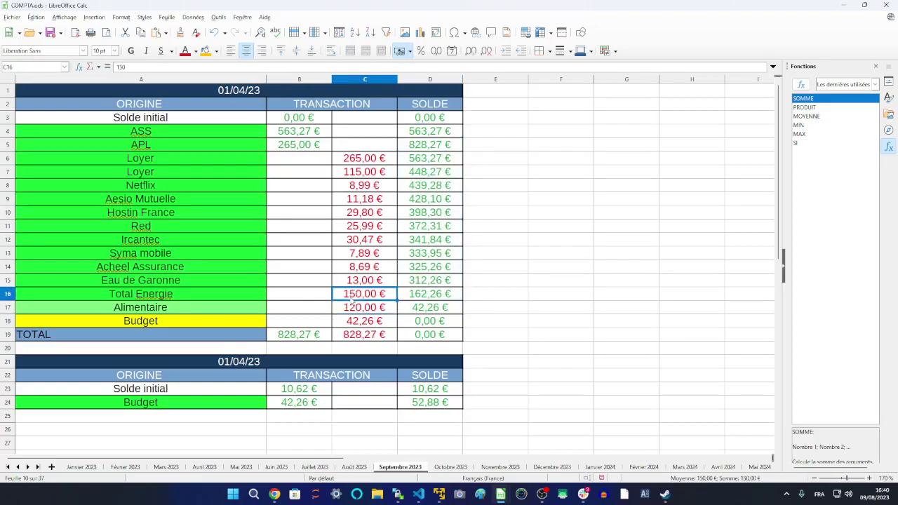
click(375, 325)
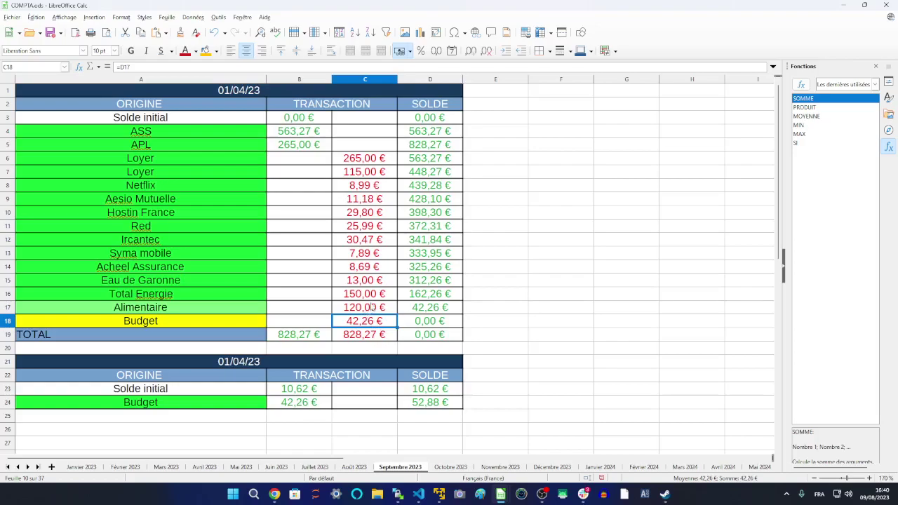
click(372, 297)
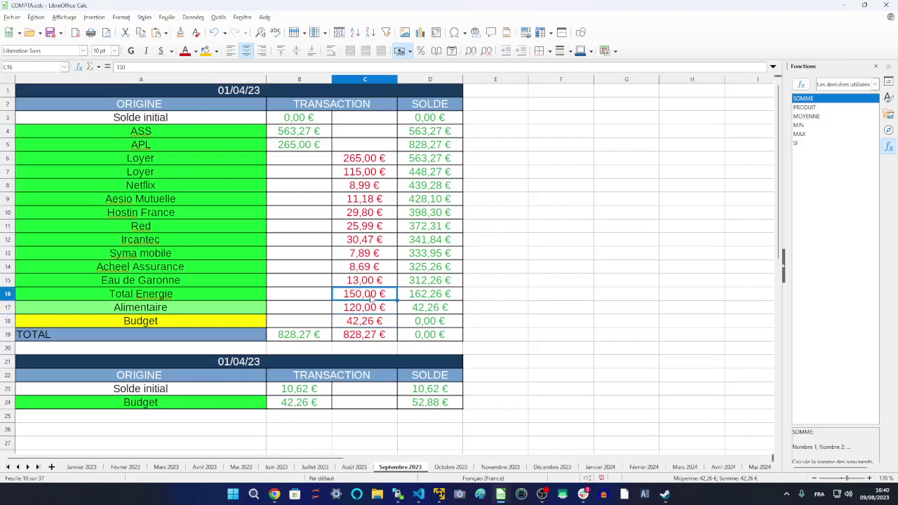
- Delete the Hostin France and Ircantec rows from the Septembre 2023 sheet
click(8, 213)
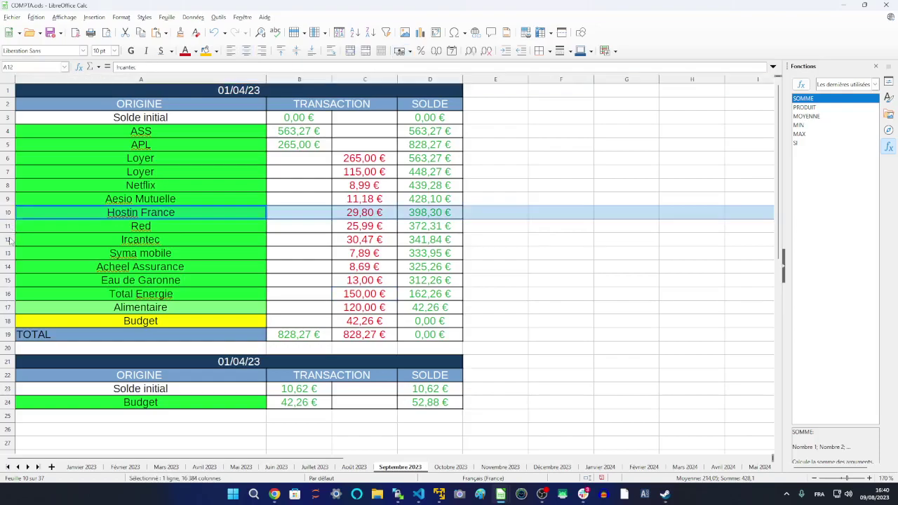
ctrl+click(9, 239)
right_click(9, 239)
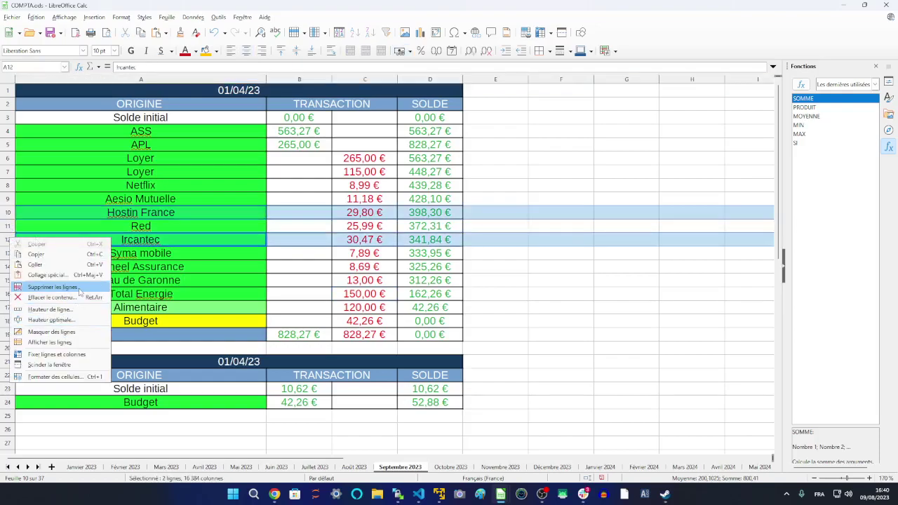
click(79, 288)
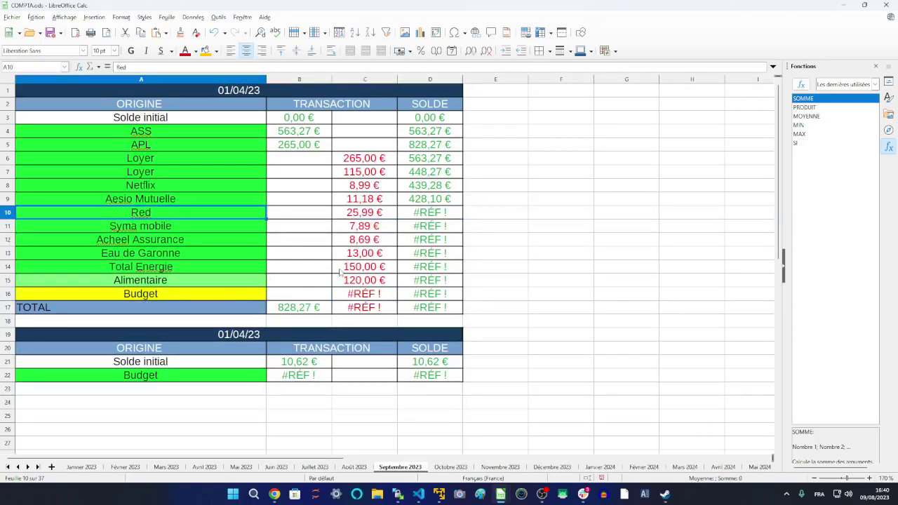
- Set the Total Energie amount to 280 and refill the SOLDE formula from D4 down to D15
click(371, 270)
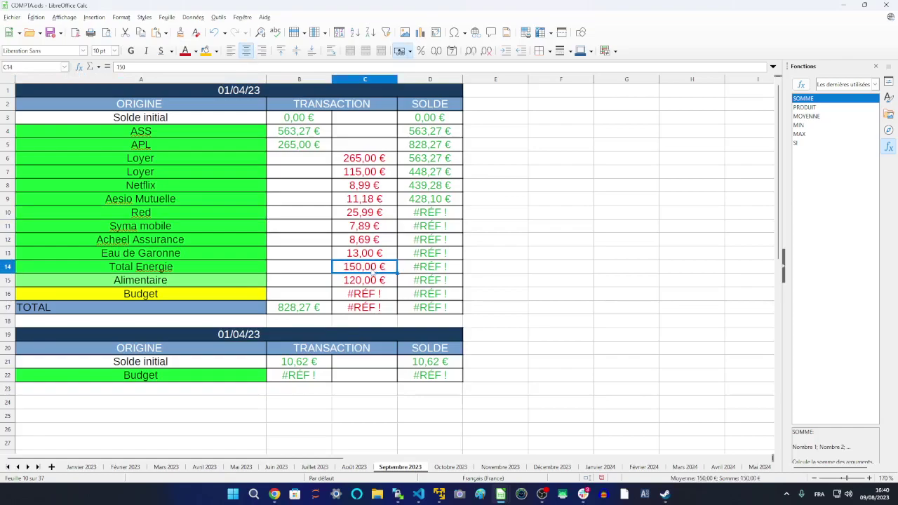
text(280)
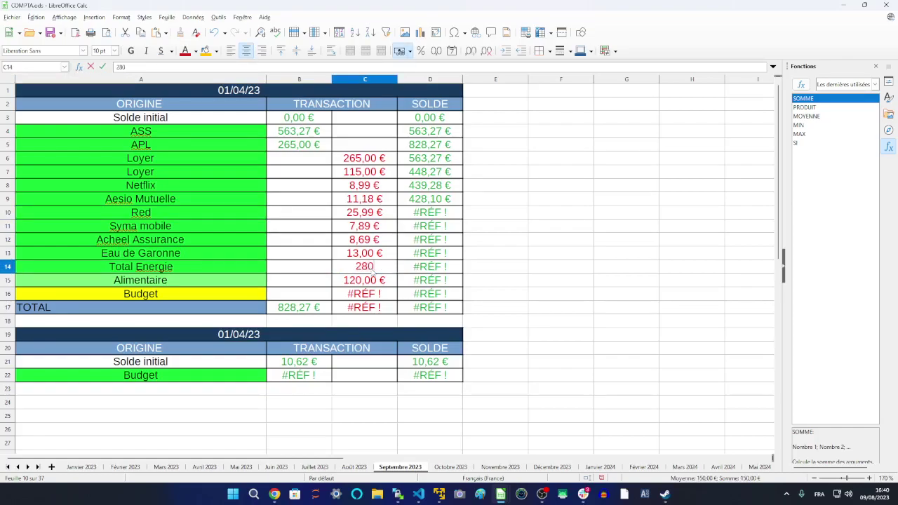
key(Return)
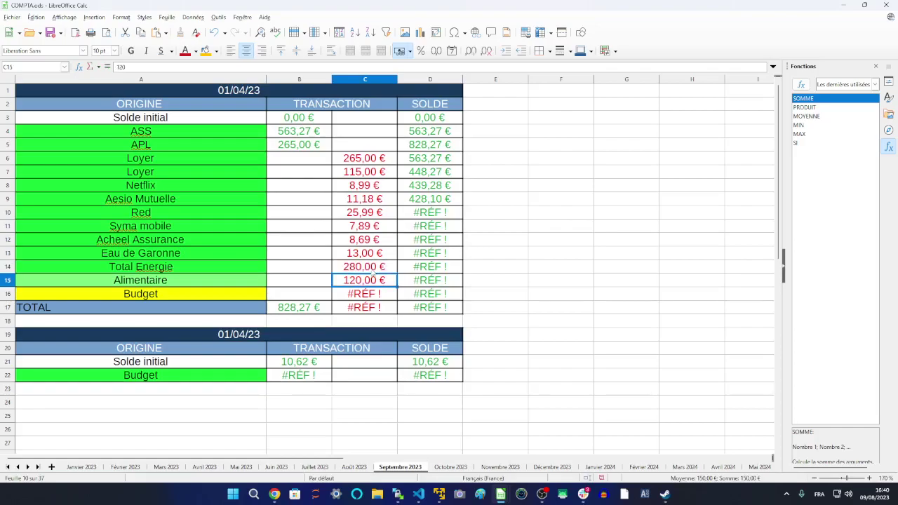
click(427, 134)
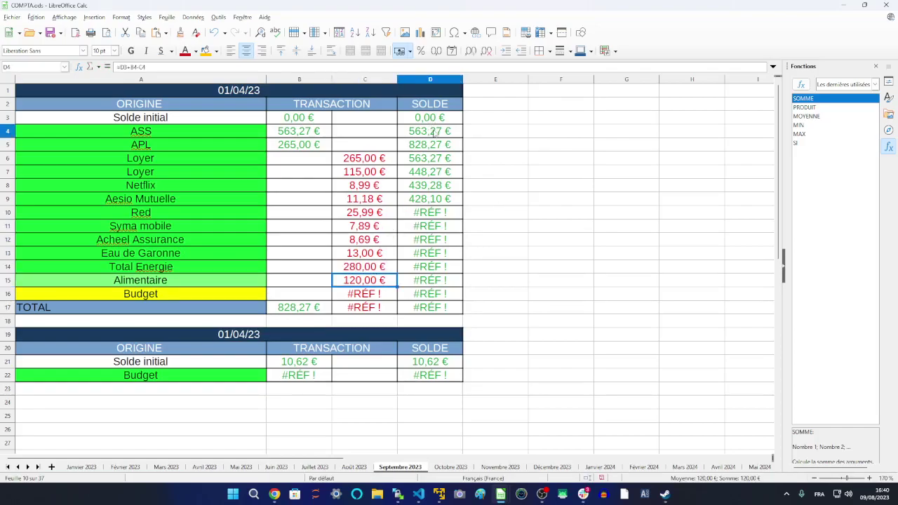
drag(463, 137, 461, 285)
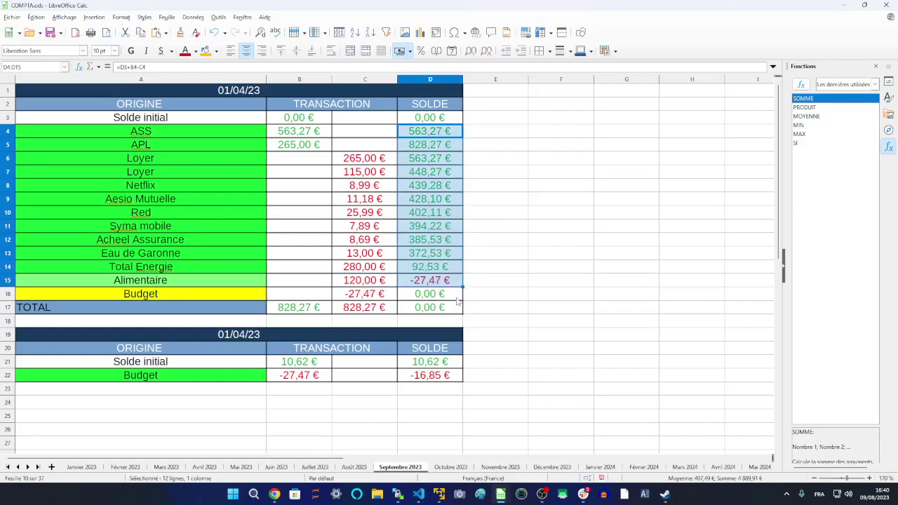
- Undo all the trial changes on the Septembre 2023 sheet, including the deleted rows, the Total Energie amount and the zeroed Solde initial
click(360, 272)
key(ctrl+z)
key(ctrl+z)
key(ctrl+z)
key(ctrl+z)
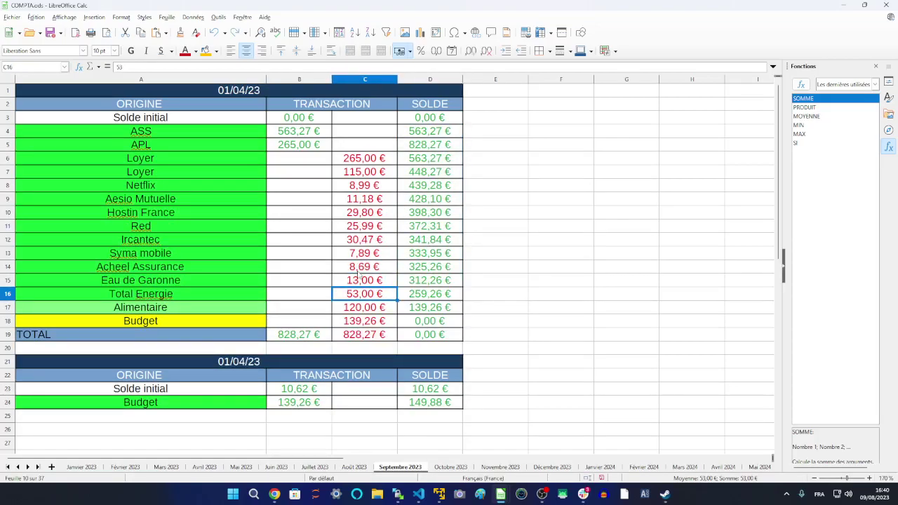
key(ctrl+y)
key(ctrl+y)
key(ctrl+y)
key(ctrl+y)
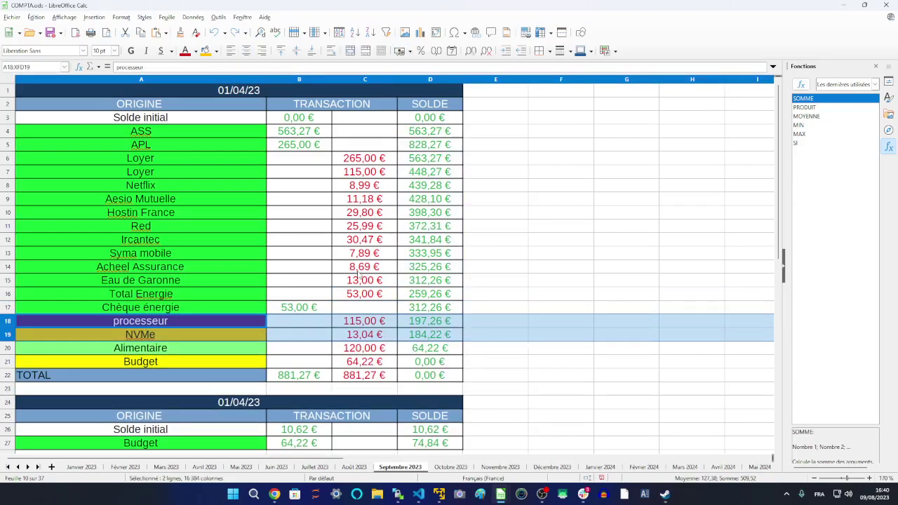
key(ctrl+y)
- Switch to Economie Hardware.ods, set Chauffage to 6 hours per day and 100 watts, and check the Mensualité
key(alt+Tab)
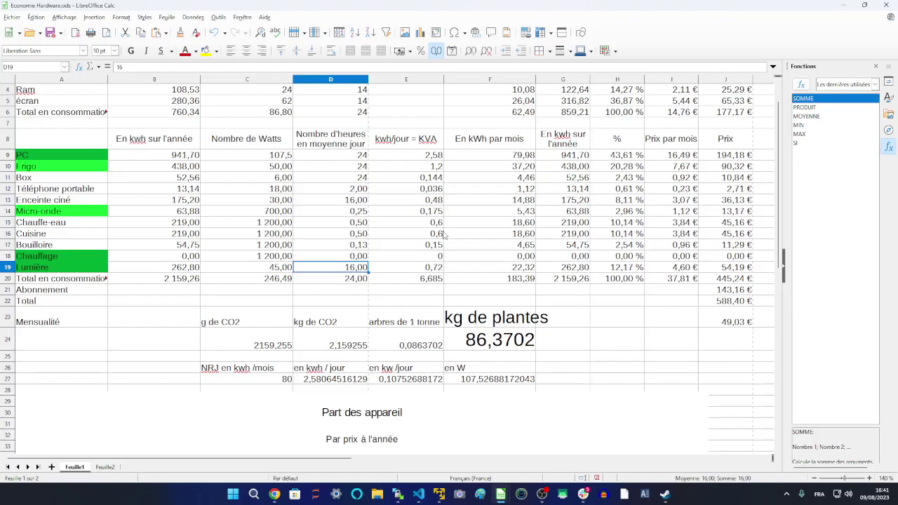
key(Up)
text(3)
key(Return)
text(6)
key(Return)
key(Left)
text(100)
key(Return)
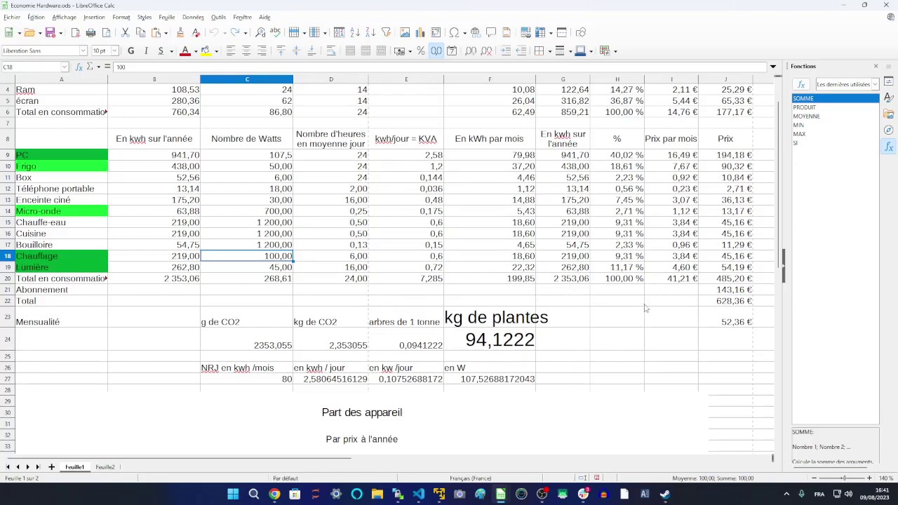
click(737, 325)
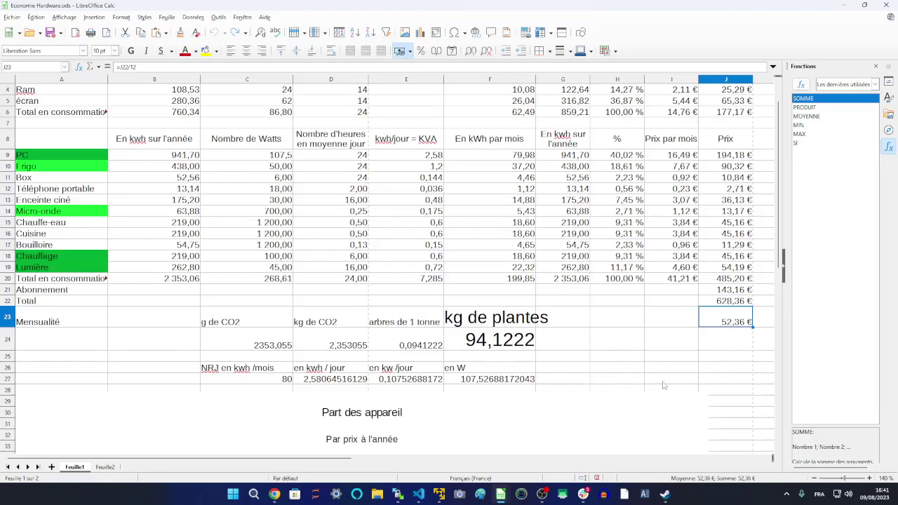
click(726, 335)
click(729, 321)
- Switch to Chrome and open the TotalEnergies customer login page in a new tab
key(alt+Tab)
key(Tab)
key(Tab)
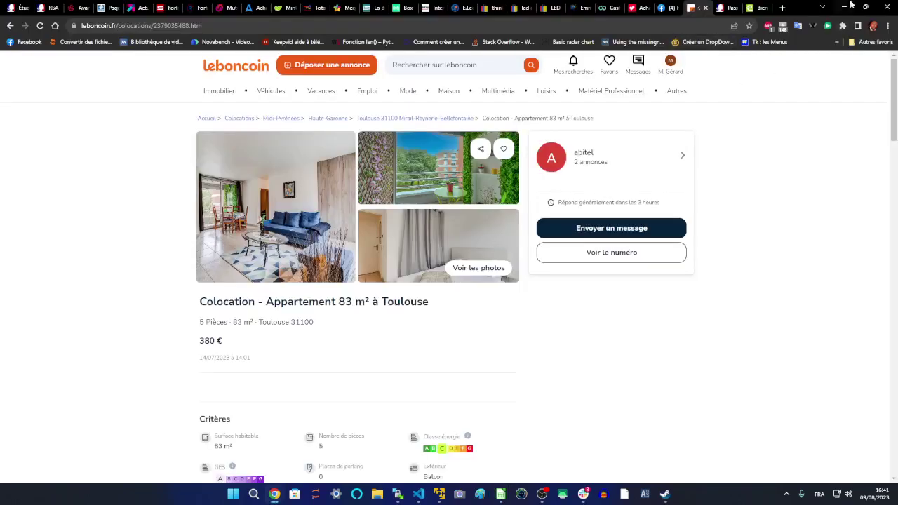
click(782, 8)
text(tot)
key(Return)
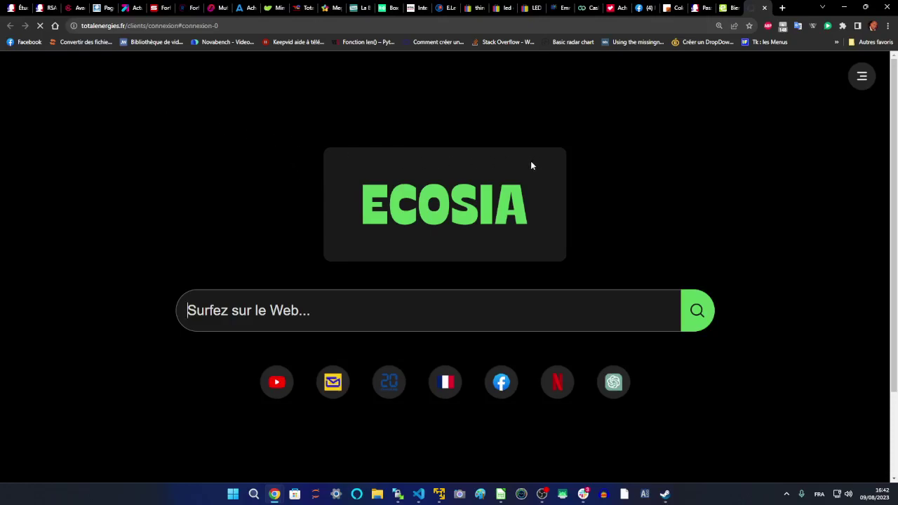
- Compare the Septembre 2023 budget in COMPTA.ods with the Mensualité in Economie Hardware.ods
key(alt+Tab)
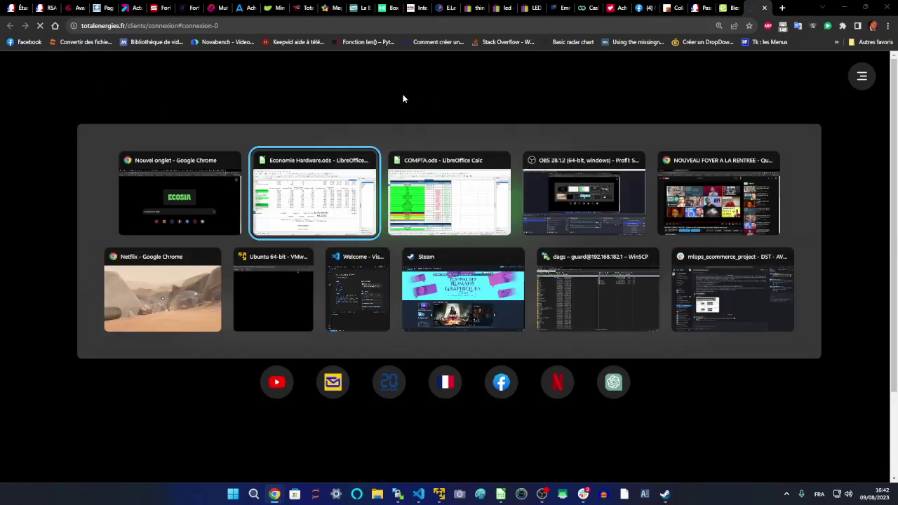
key(alt+Tab)
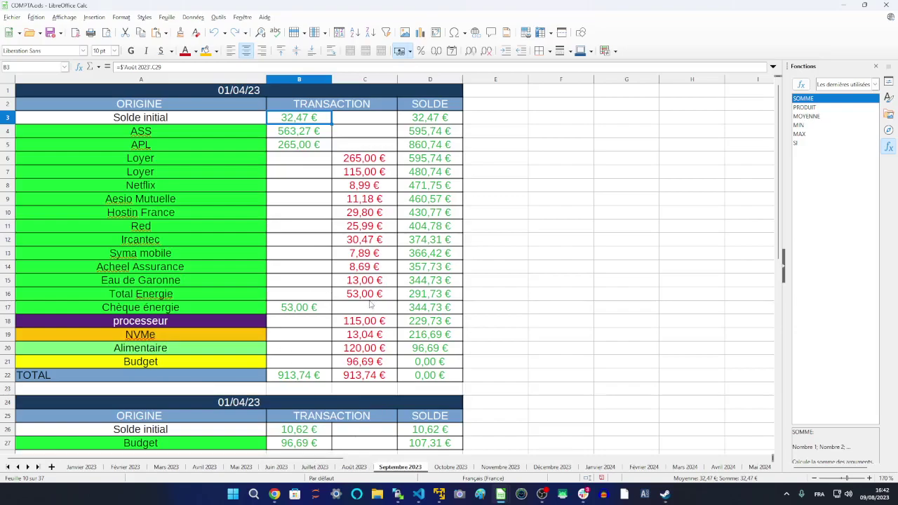
key(alt+Tab)
key(alt+Tab)
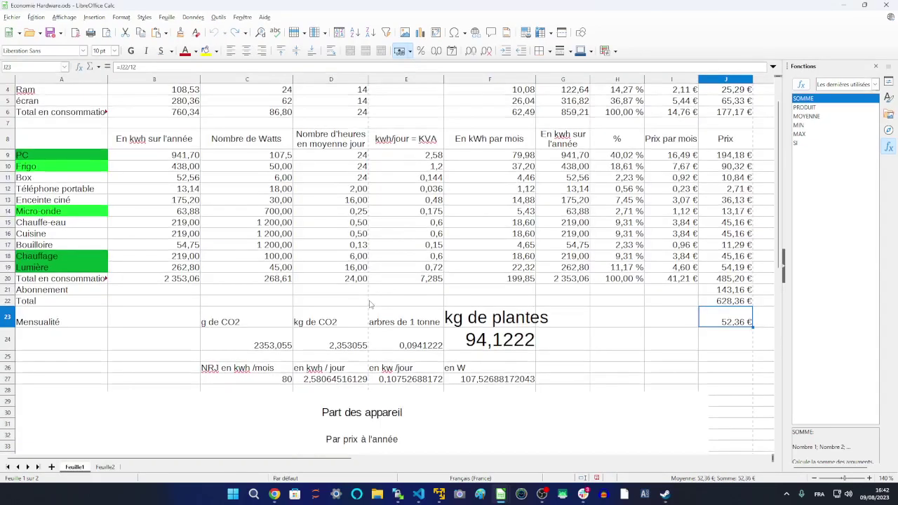
- Return to Chrome, close the TotalEnergies tab and view the photos of the Toulouse colocation listing
key(alt+Tab)
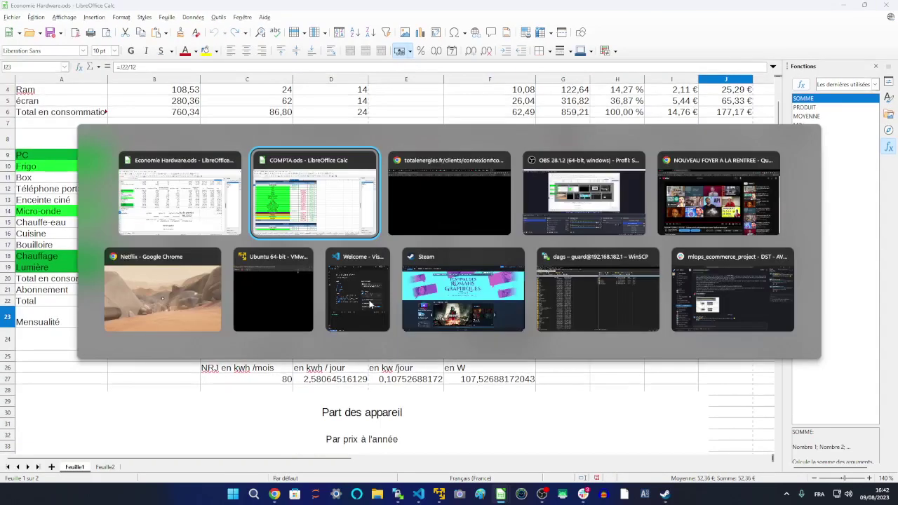
key(alt+Tab)
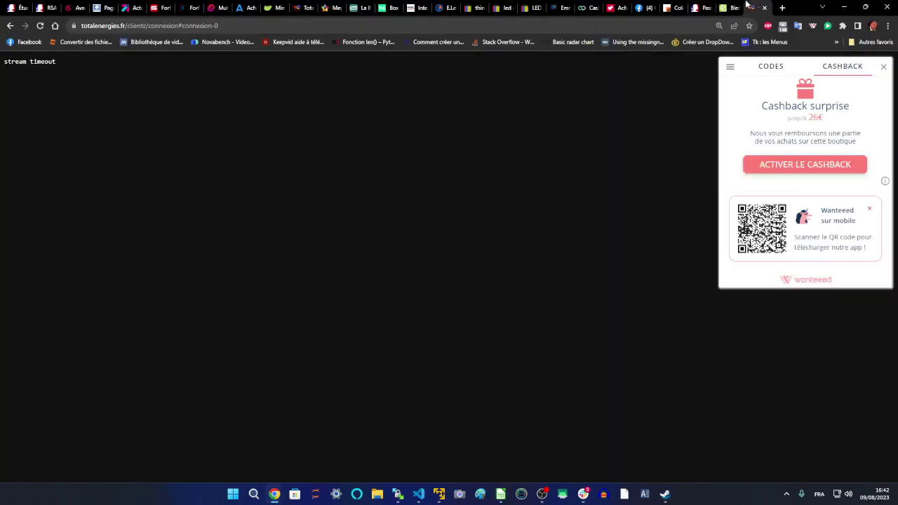
click(763, 7)
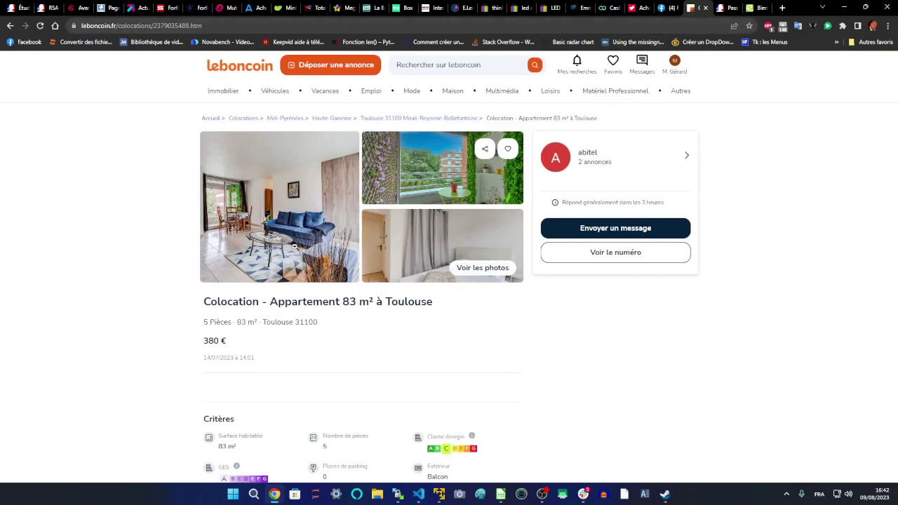
click(294, 247)
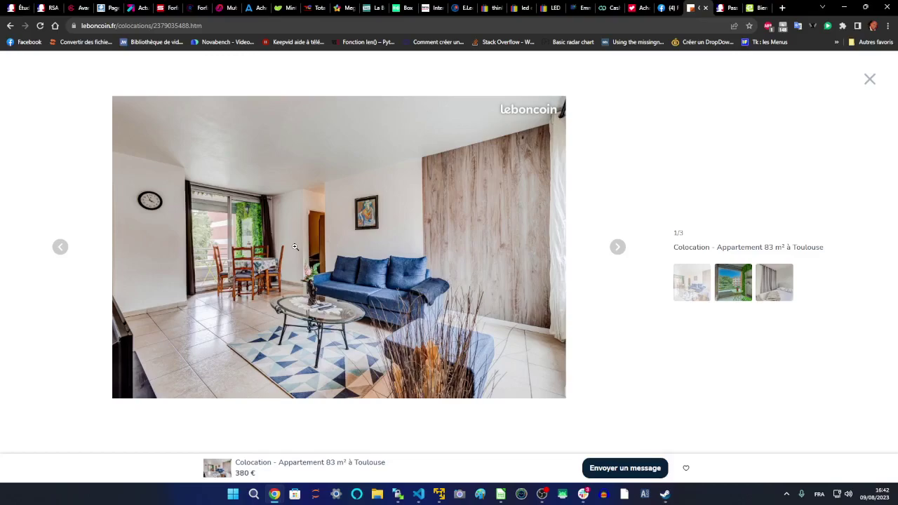
- Switch to COMPTA.ods and give the Total Energie cell and both Loyer cells on the Septembre 2023 sheet a red background
key(alt+Tab)
key(alt+Tab)
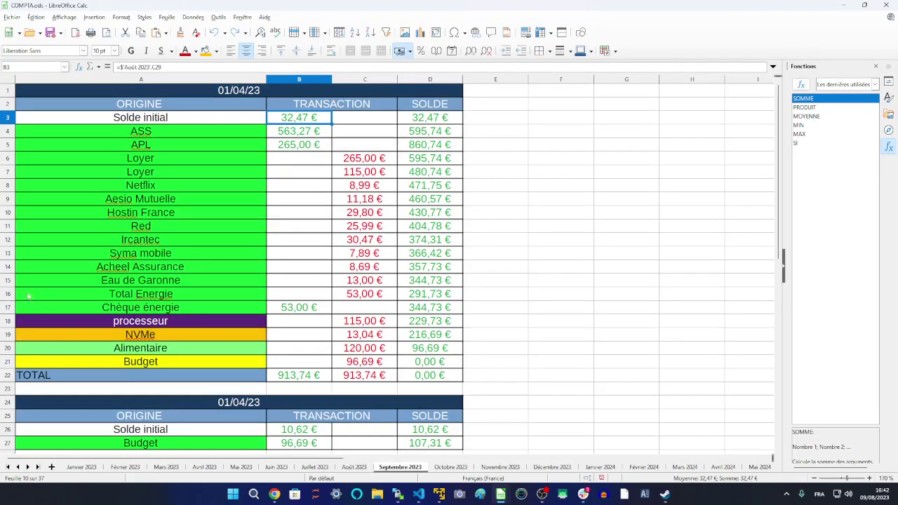
click(87, 295)
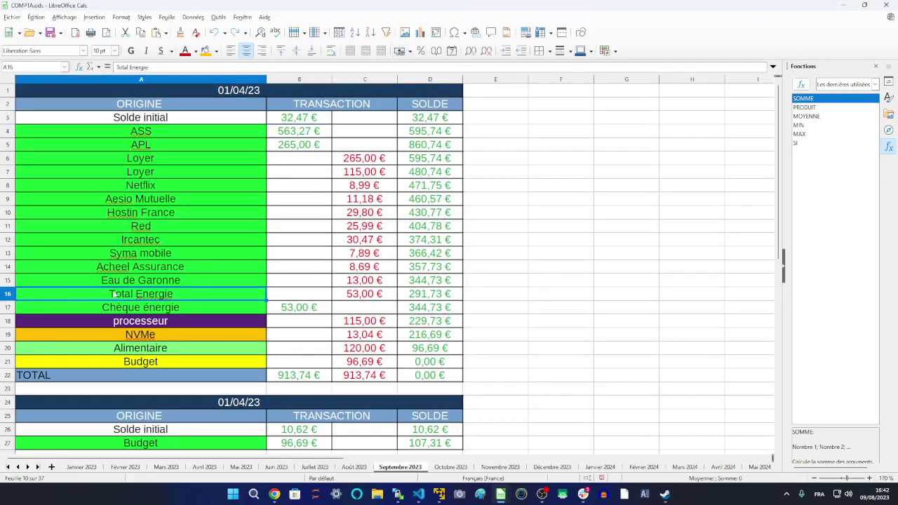
click(148, 162)
click(145, 171)
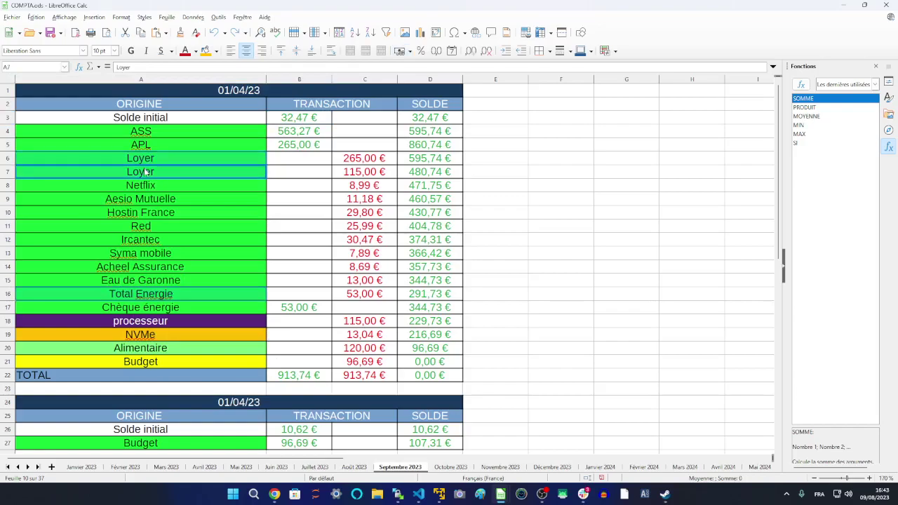
click(216, 51)
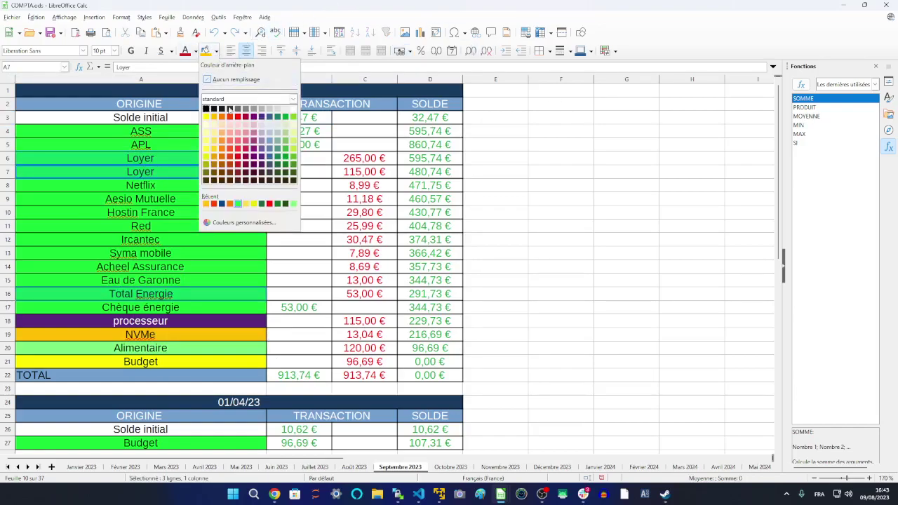
click(231, 120)
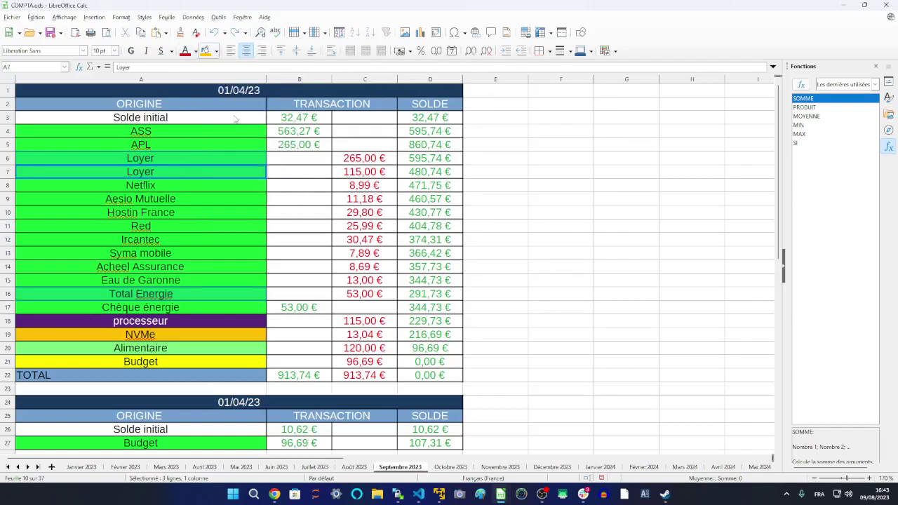
click(337, 169)
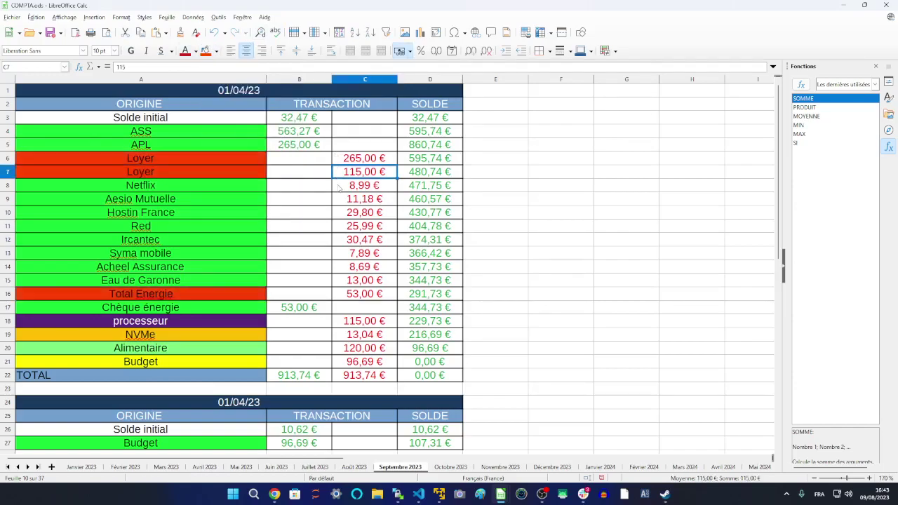
click(384, 295)
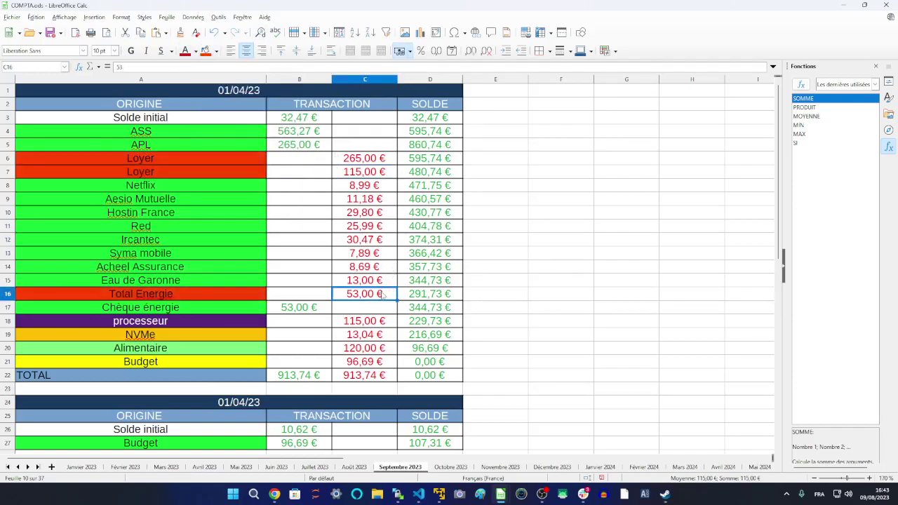
click(206, 51)
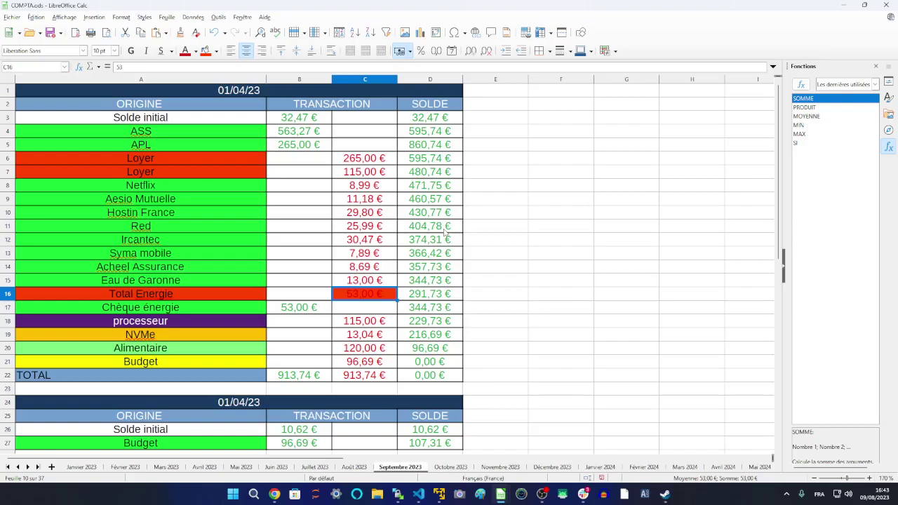
key(ctrl+z)
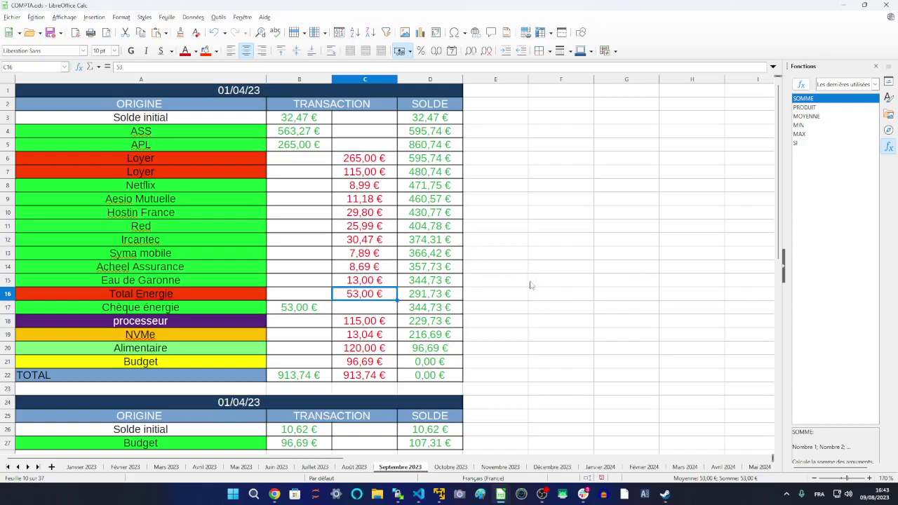
- Calculate two yearly energy costs beside the Total Energie row, entering =12*15 in E16 and =12*53 in E15
click(494, 299)
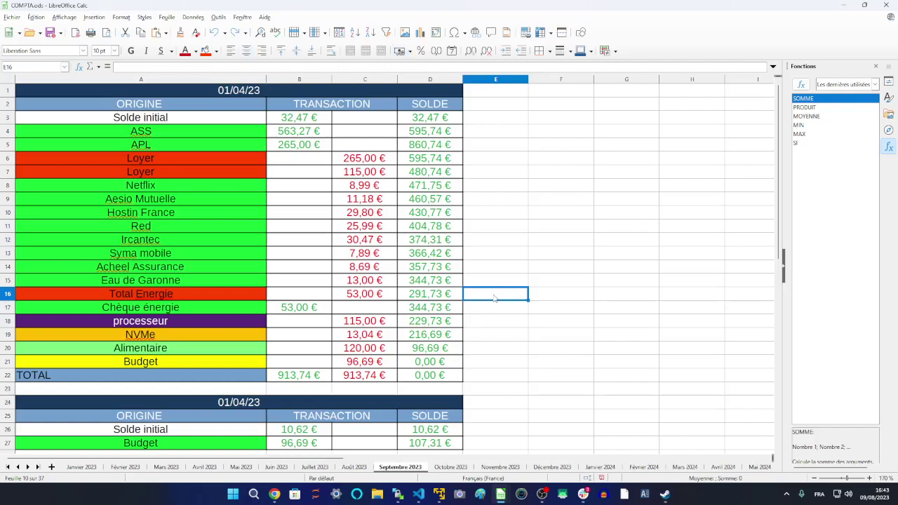
text(=)
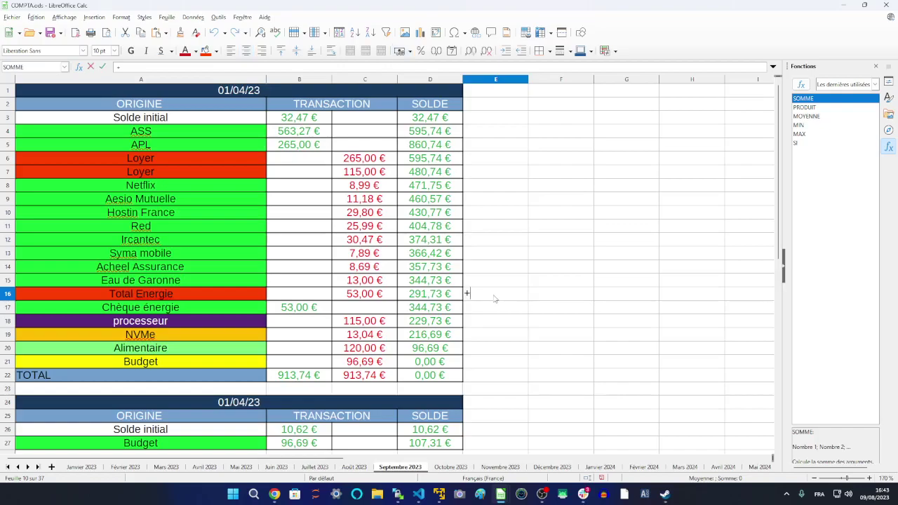
text(12*15)
key(Return)
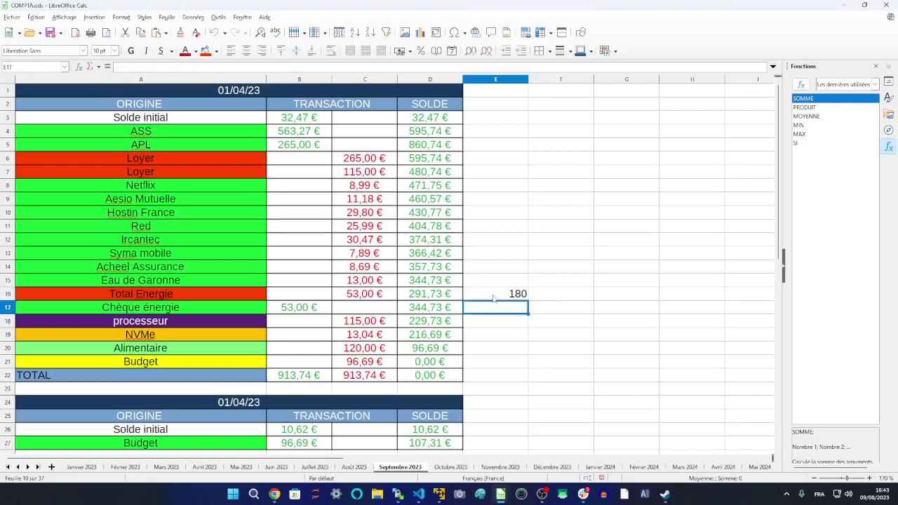
click(508, 280)
text(=12-)
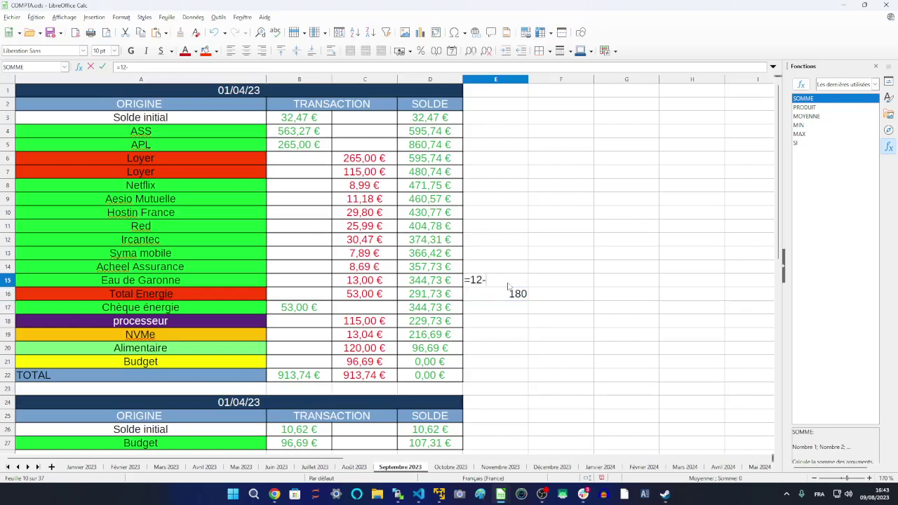
key(BackSpace)
text(*53)
key(Return)
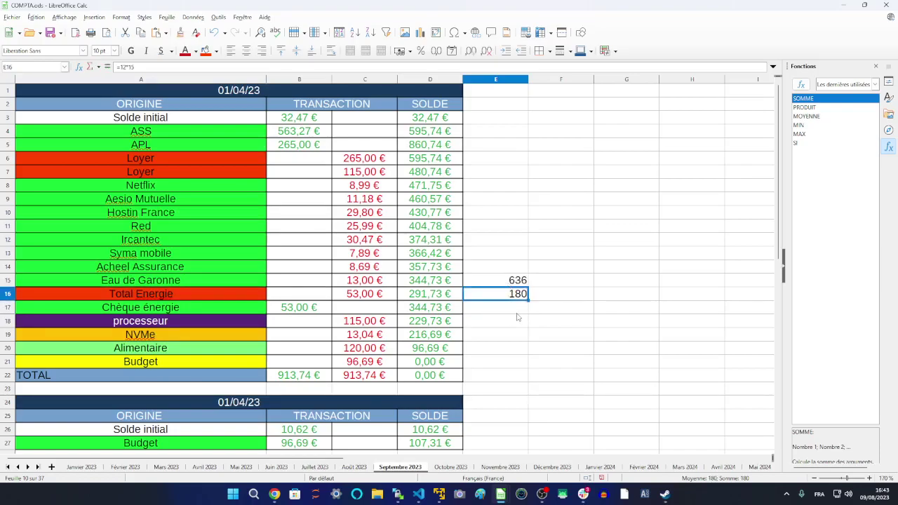
- Calculate the difference between the two yearly energy costs in E17 with =E15-E16
click(517, 312)
text(=)
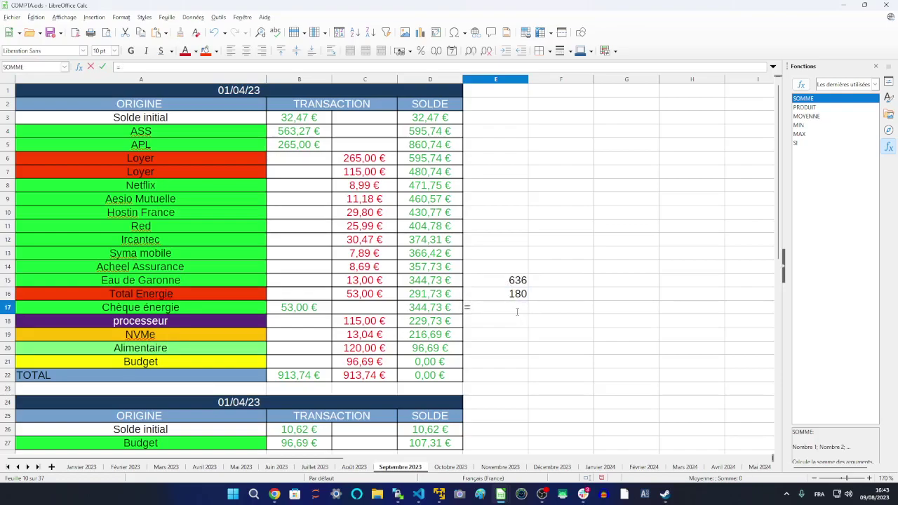
click(522, 284)
text(-)
click(523, 294)
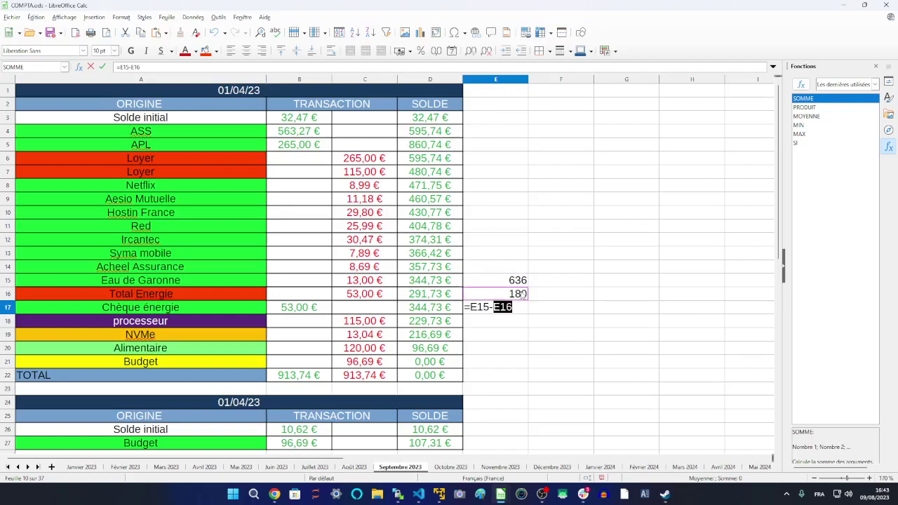
key(Return)
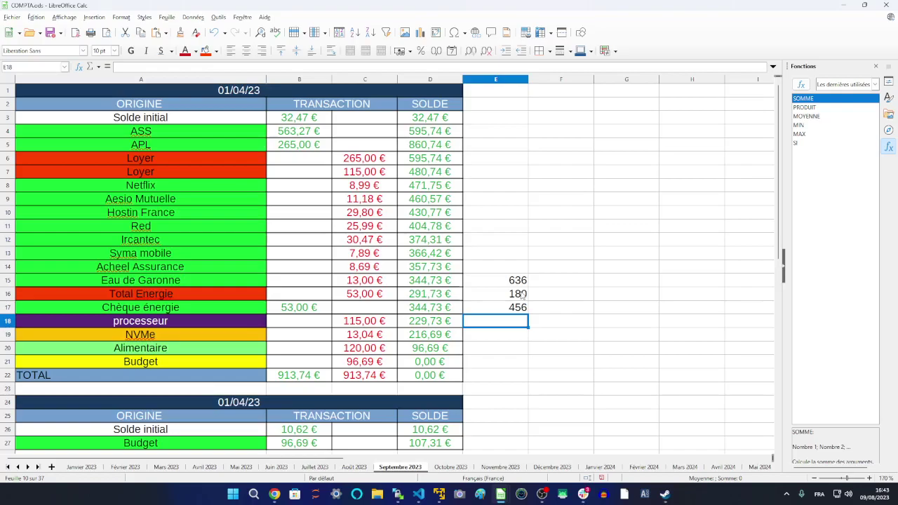
- Divide the yearly cost difference by four in F17 with =E17/4
click(558, 313)
text(=)
click(511, 312)
text(/4)
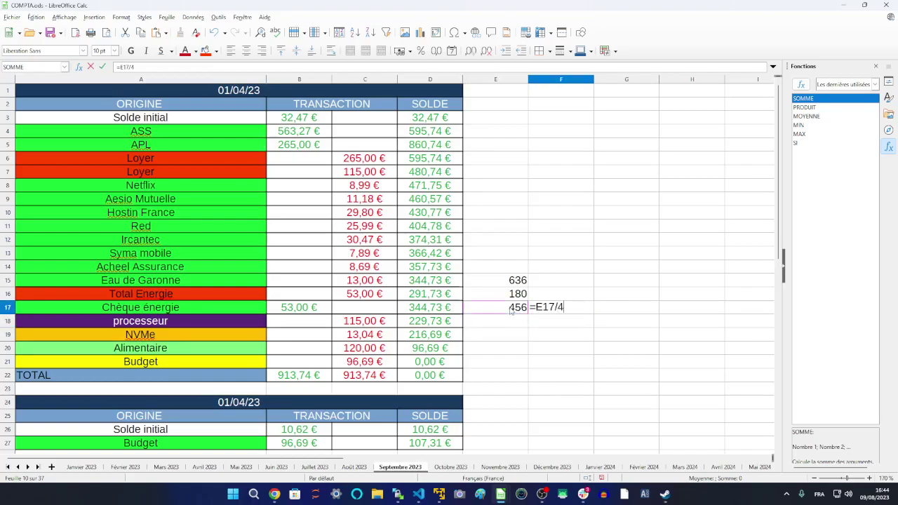
key(Return)
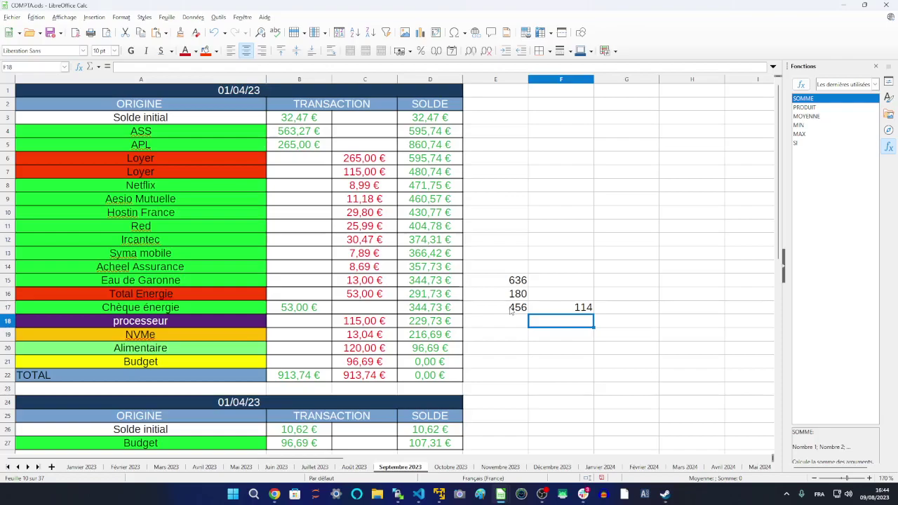
- Clear the scratch calculations in F17 and E15 to E17, and select the Total Energie amount in C16
key(Up)
key(Delete)
key(Left)
key(Delete)
key(shift+Up)
key(shift+Up)
key(Delete)
key(Down)
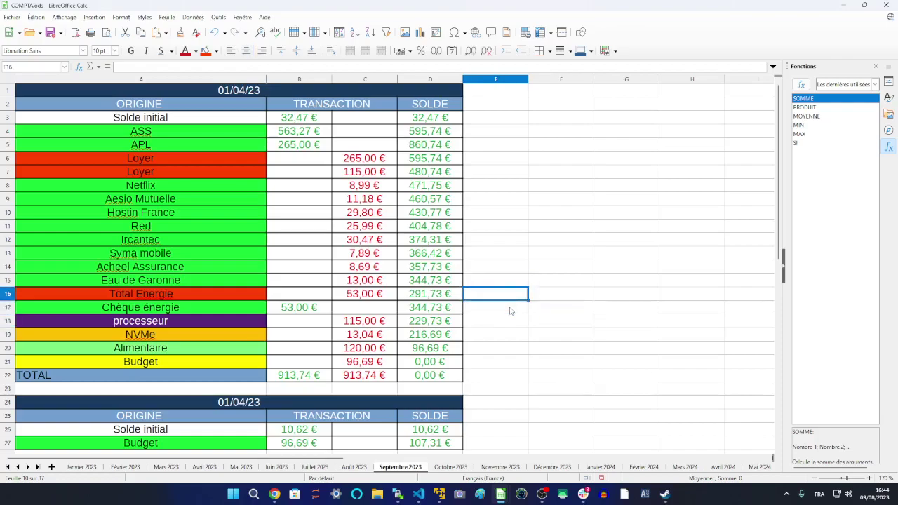
click(365, 295)
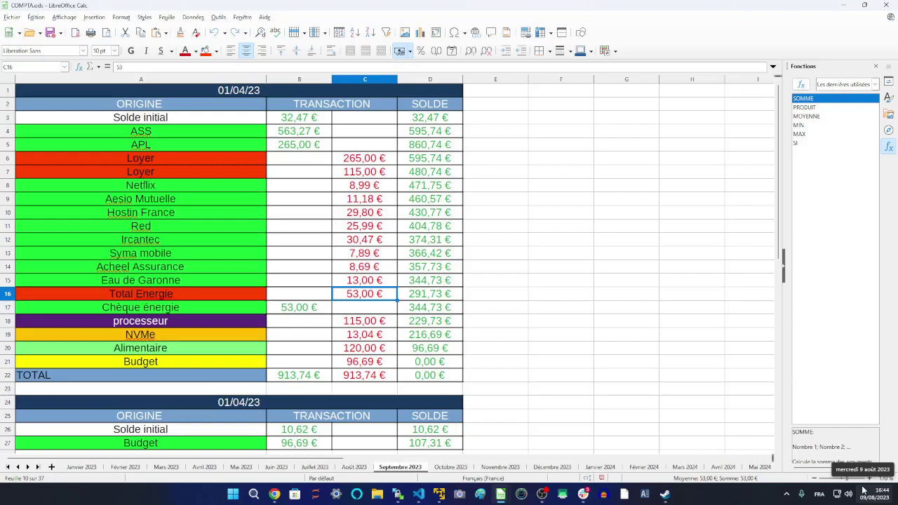
- Switch to Chrome, close the photo viewer and review the price and criteria of the 83 m² Toulouse colocation listing
key(alt+Tab)
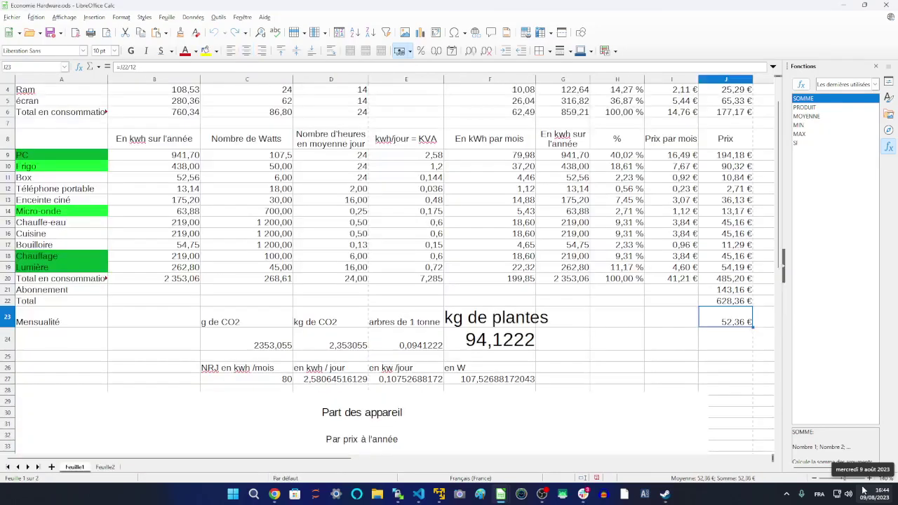
key(alt+Tab)
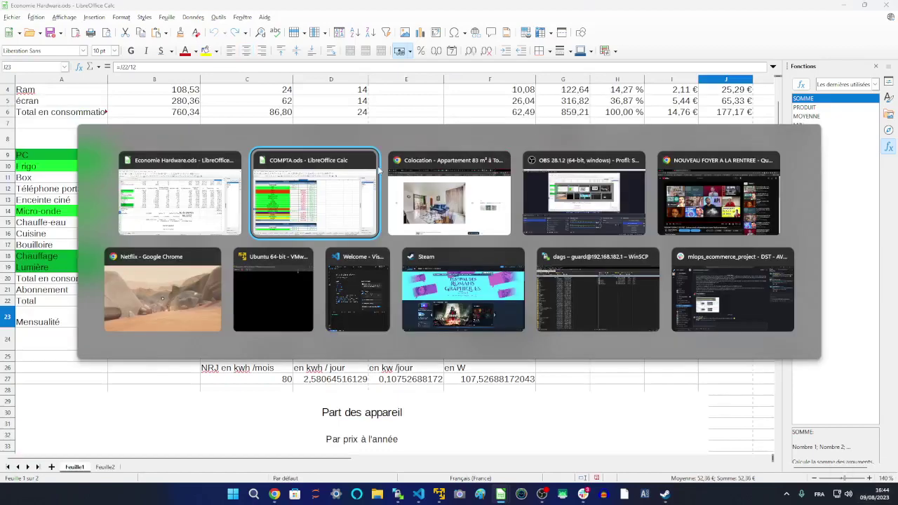
click(456, 215)
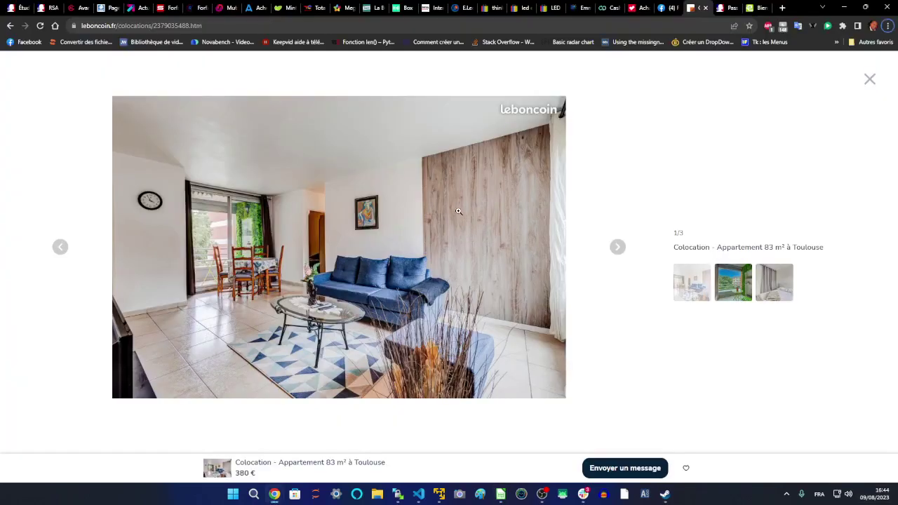
click(869, 80)
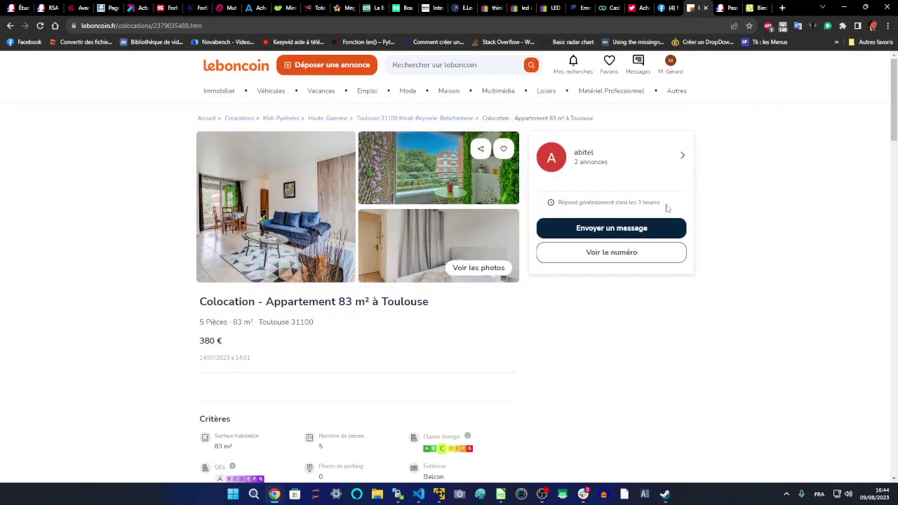
scroll(666, 208, down, 1)
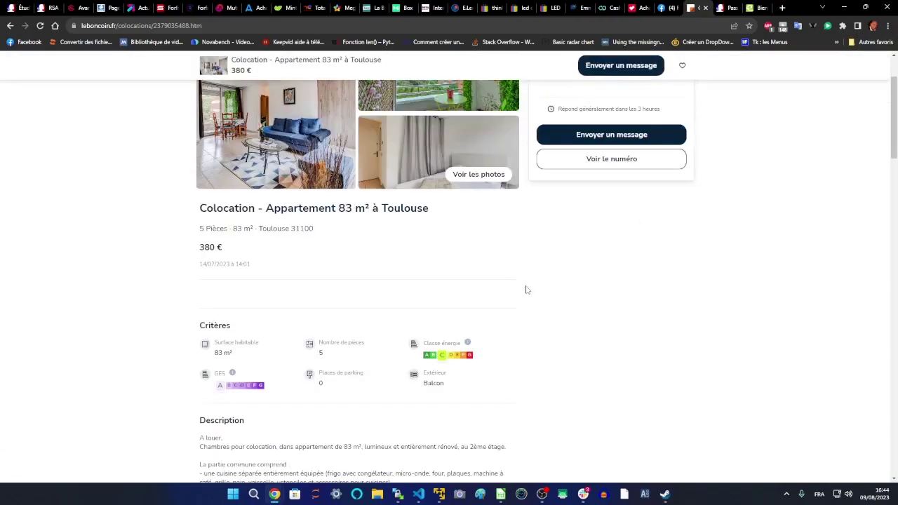
scroll(526, 289, up, 1)
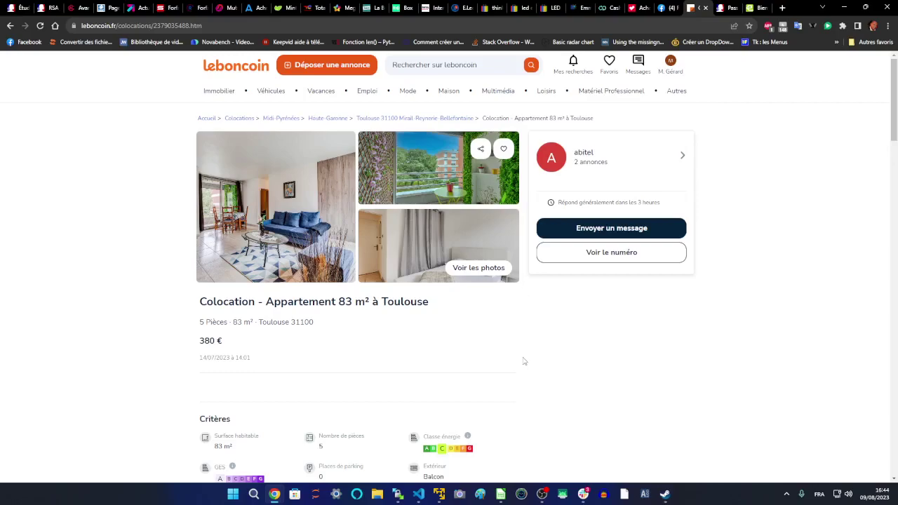
scroll(523, 361, down, 1)
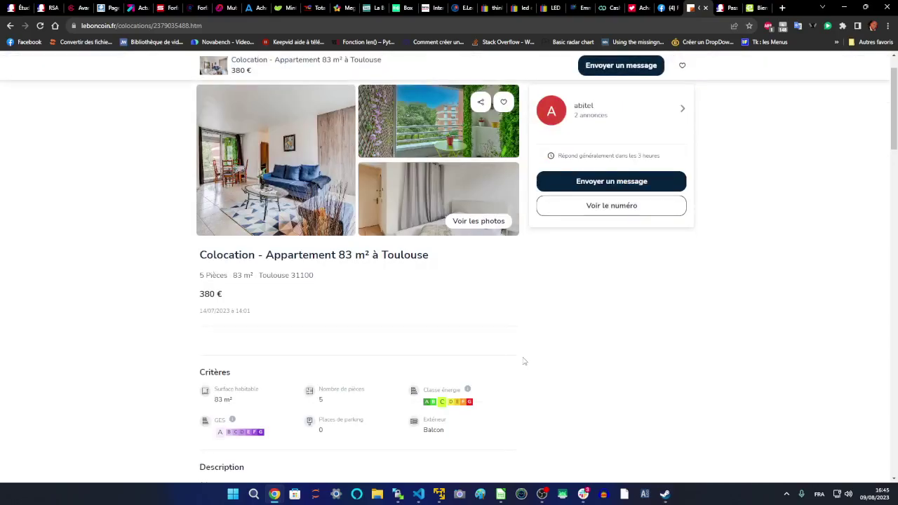
scroll(524, 336, up, 1)
- Return to the APPARTEMENT TOULOUSE results, view the enlarged main photo of the 74 € per night two-person apartment, and go back
click(11, 26)
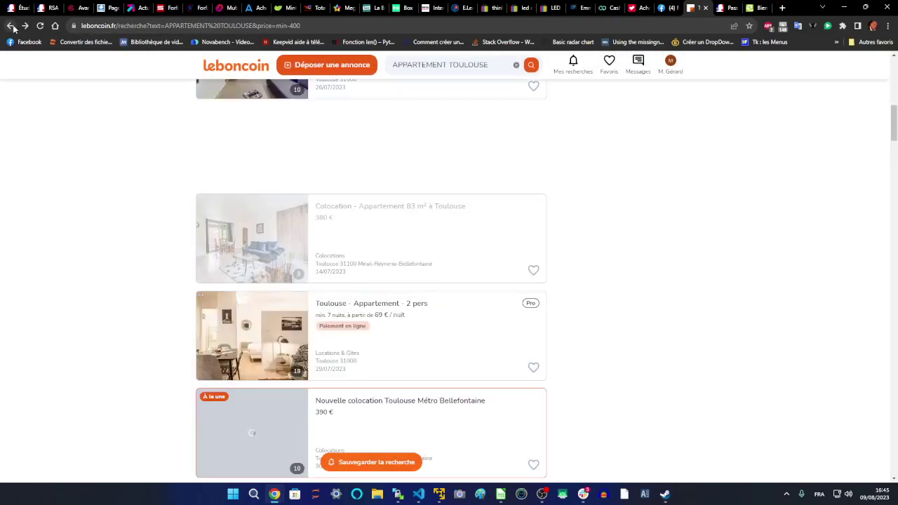
scroll(342, 295, down, 6)
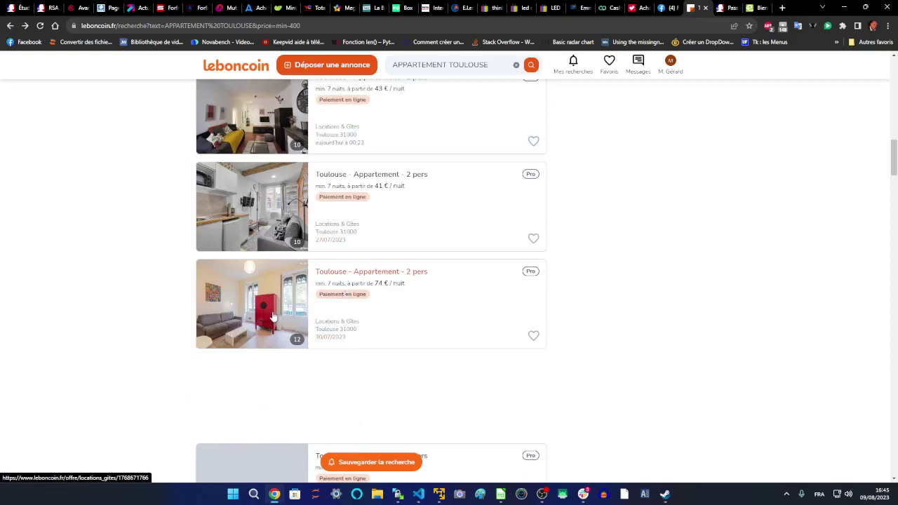
click(274, 317)
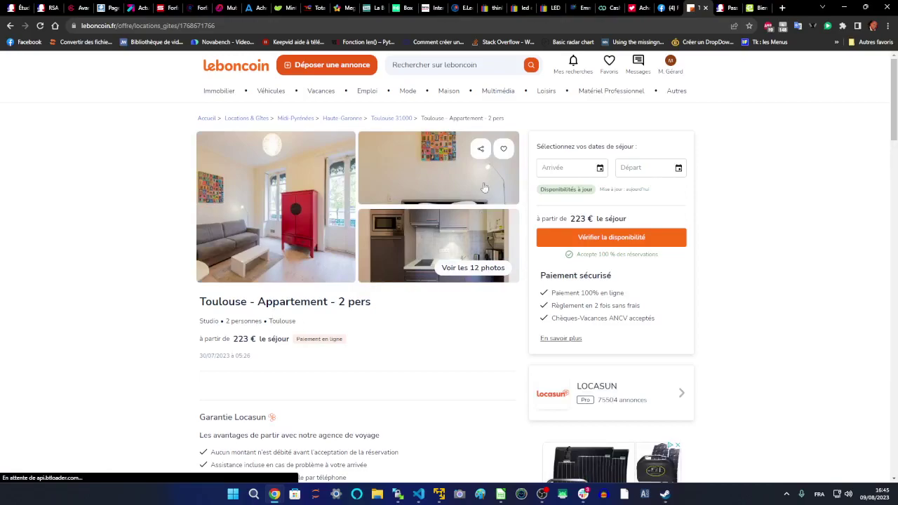
click(339, 235)
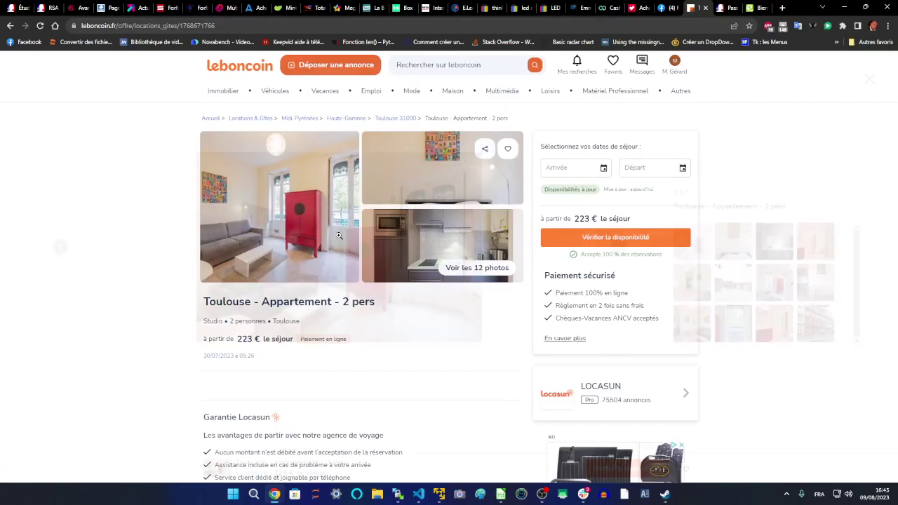
scroll(394, 273, up, 4)
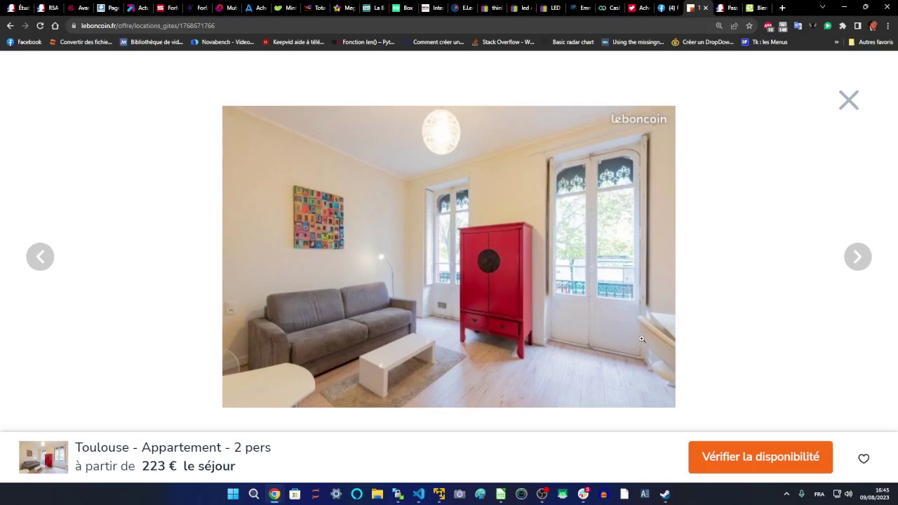
click(848, 101)
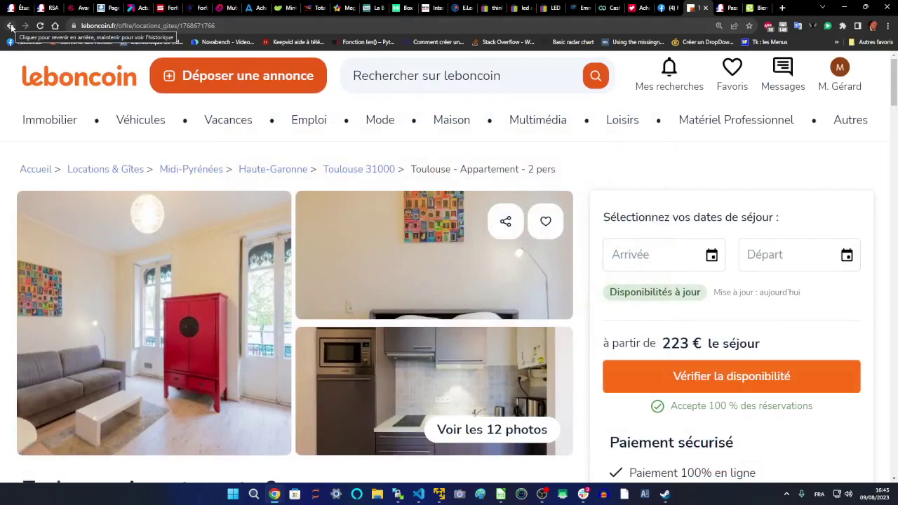
click(10, 26)
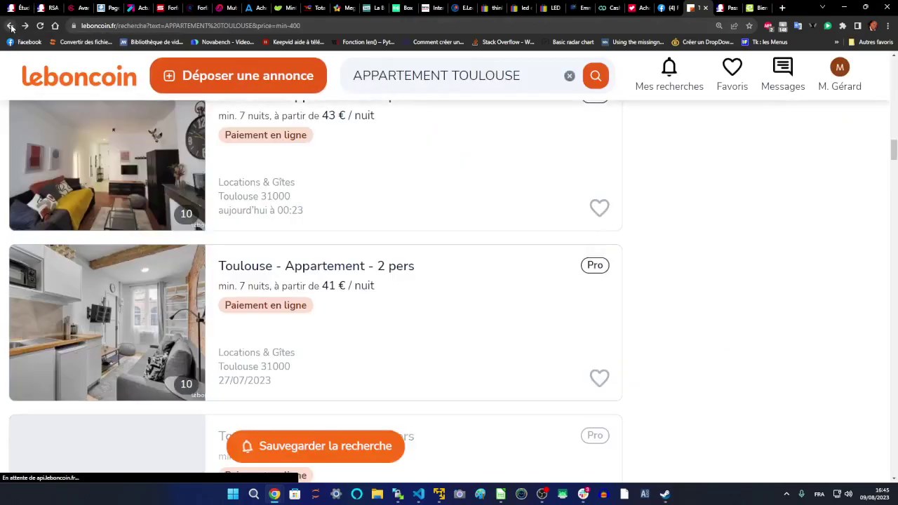
- View the terrace photo of the 90 € per night one-bedroom apartment, and return to browsing the search results
scroll(346, 316, down, 2)
scroll(347, 317, down, 3)
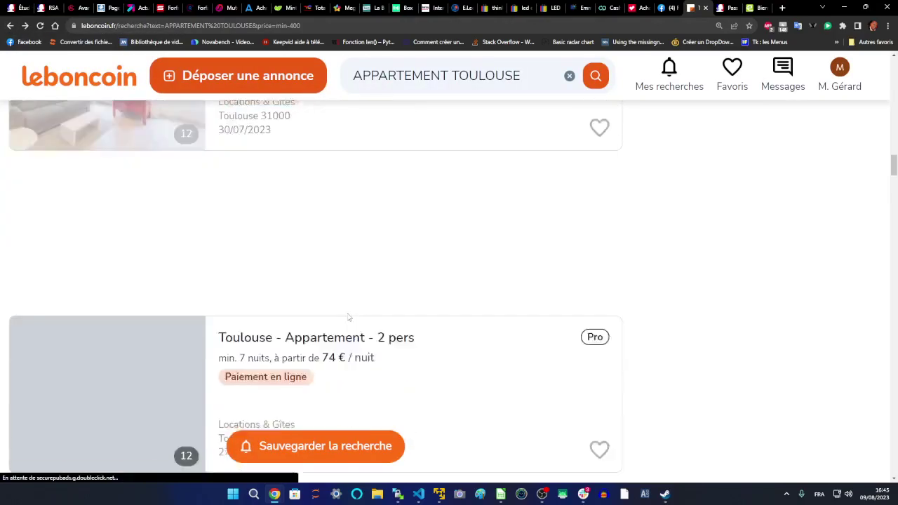
scroll(241, 314, down, 1)
scroll(240, 315, down, 5)
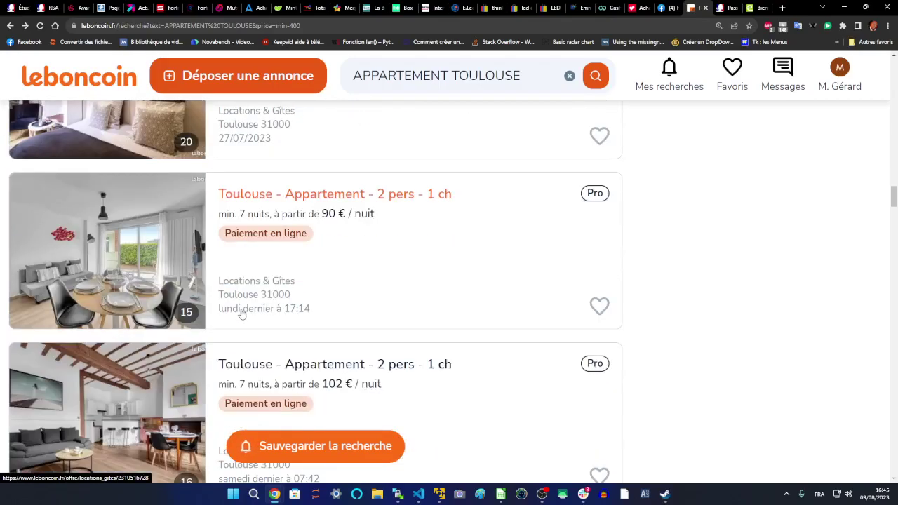
click(108, 261)
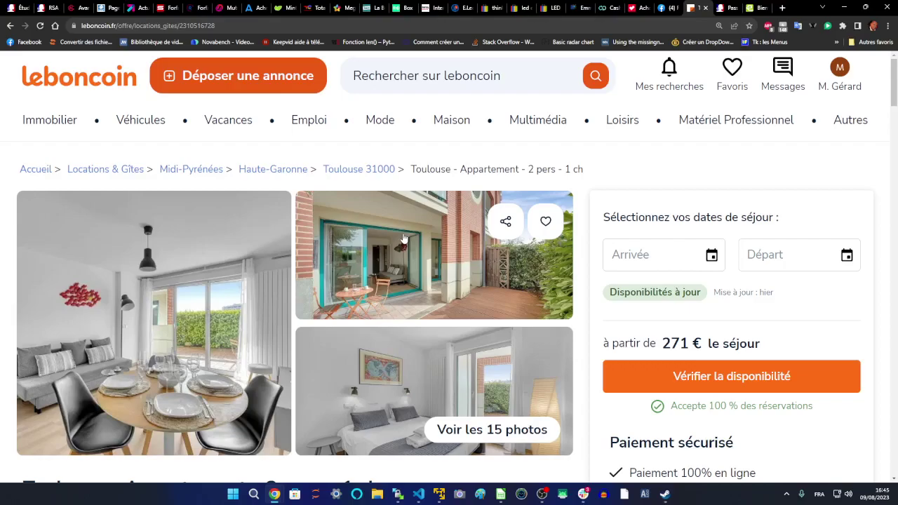
click(396, 294)
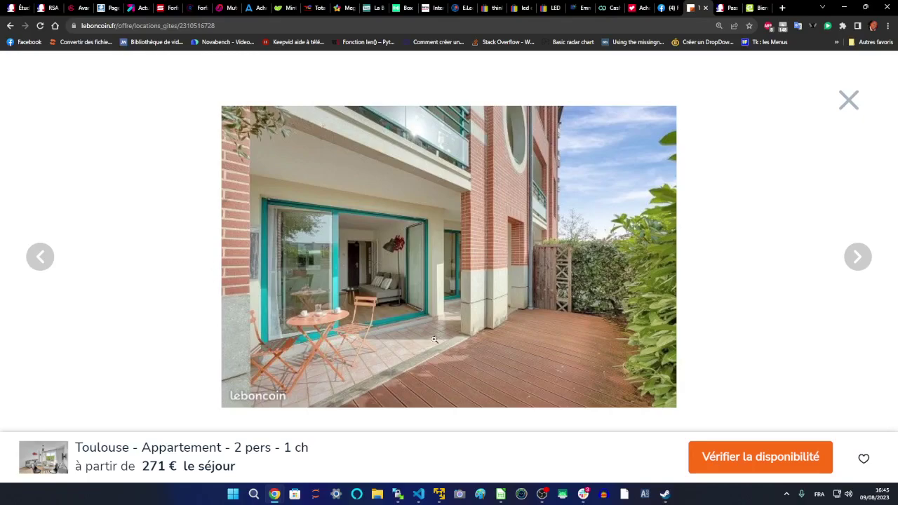
click(9, 26)
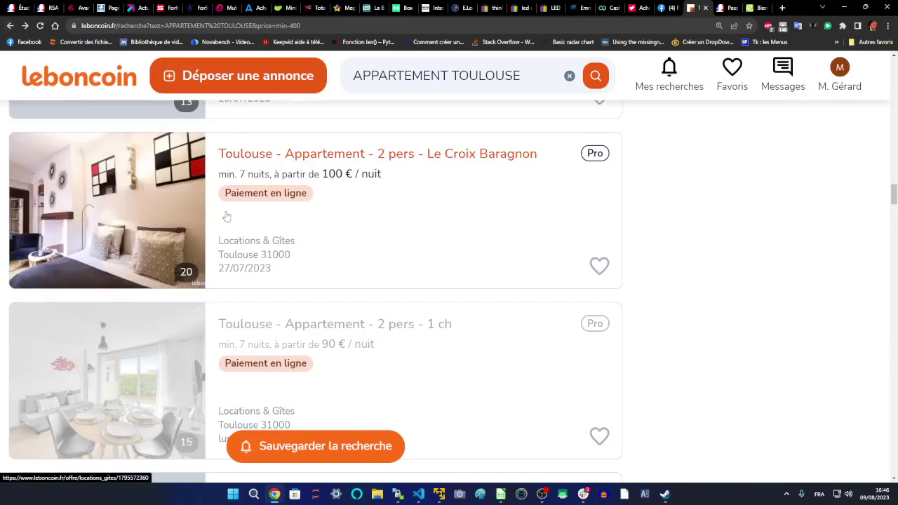
scroll(224, 215, down, 5)
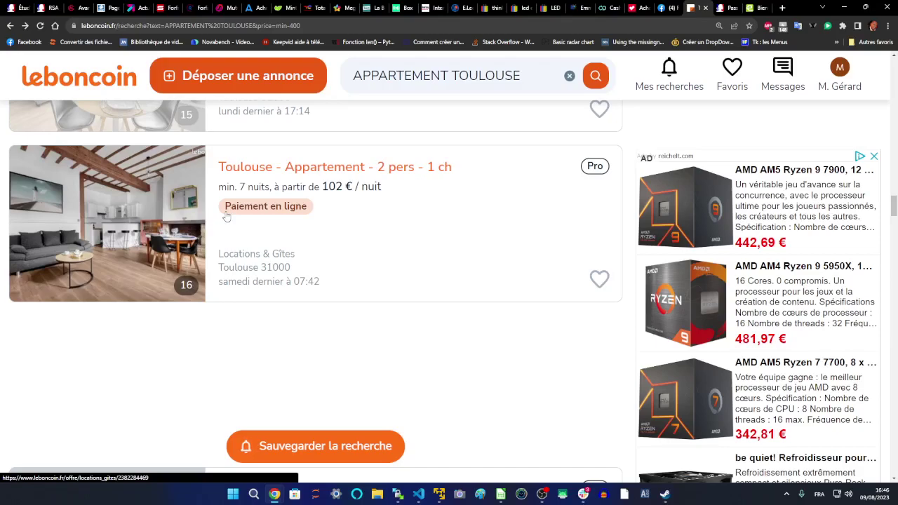
- Switch to COMPTA.ods in LibreOffice Calc and calculate =46*12 in cell E17 of Septembre 2023
key(alt+Tab)
key(alt+Tab)
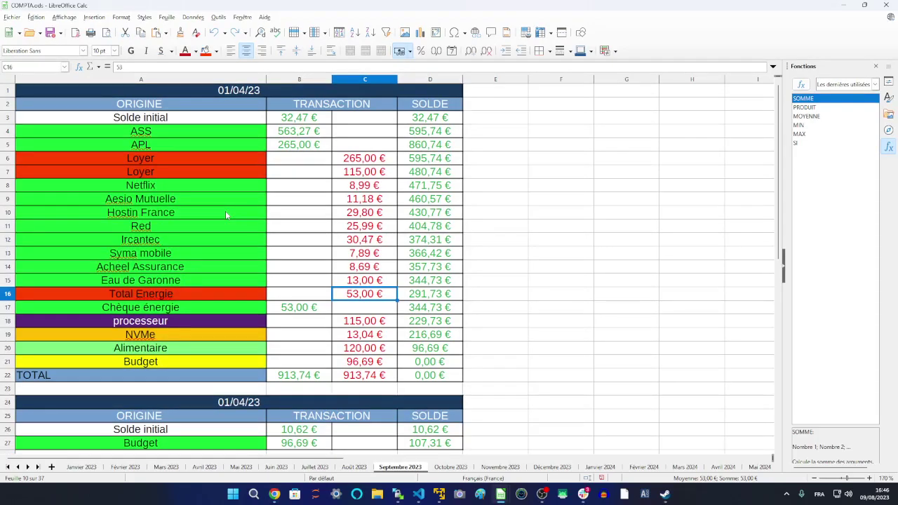
click(506, 293)
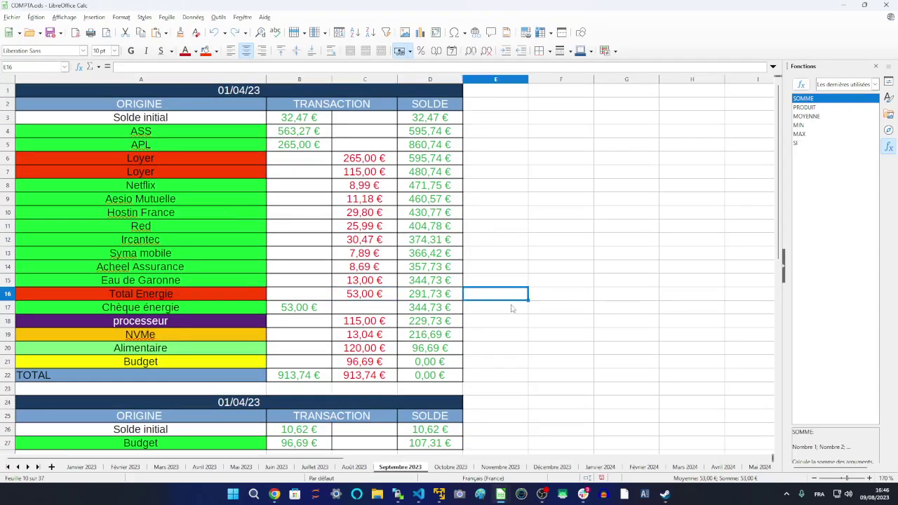
click(514, 310)
text(=)
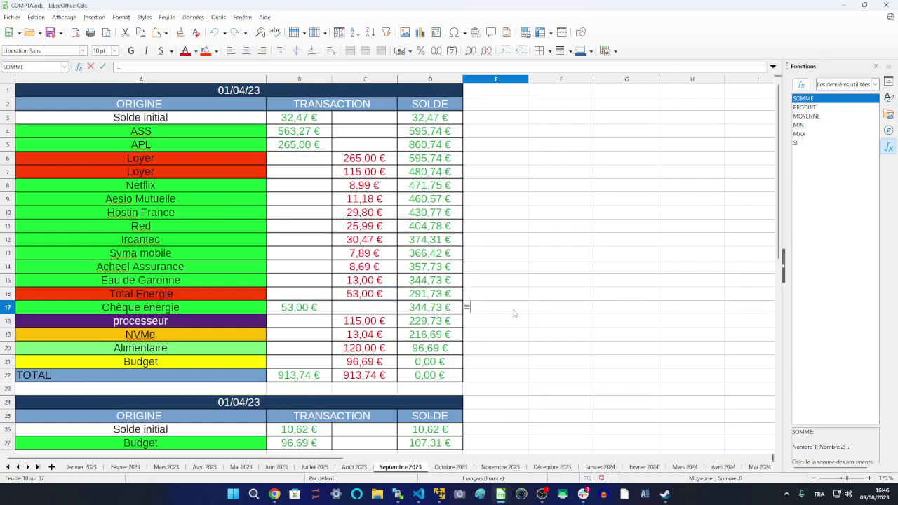
text(4)
text(6*1)
key(BackSpace)
text(12)
key(Return)
- Calculate =53*12 in cell E16 beside the Total Energie row
click(513, 295)
text(53)
key(BackSpace)
key(BackSpace)
text(=53*)
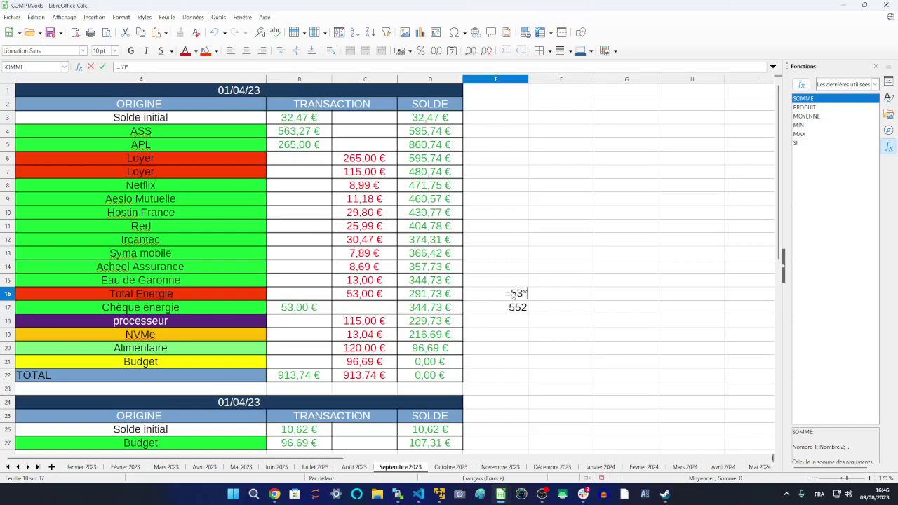
text(12)
key(Return)
- Calculate the difference between the two yearly amounts in E18 with the formula =E16-E17
click(516, 326)
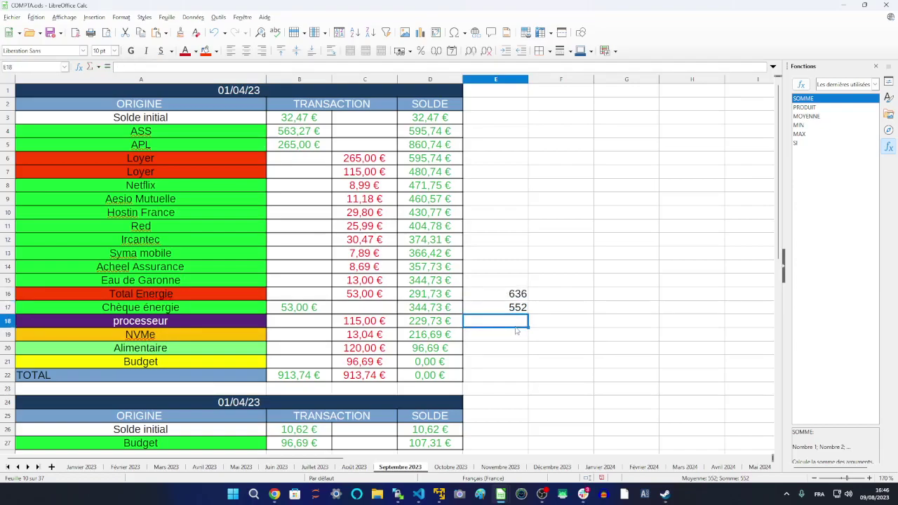
text(=)
click(520, 299)
text(-)
click(515, 308)
key(Return)
- Divide the yearly difference by four in F18 with the formula =E18/4
key(Right)
key(Up)
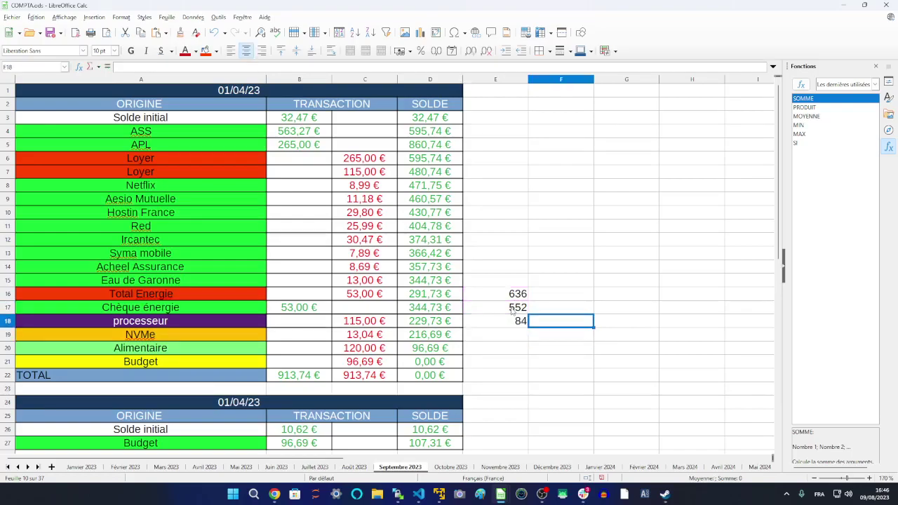
text(=)
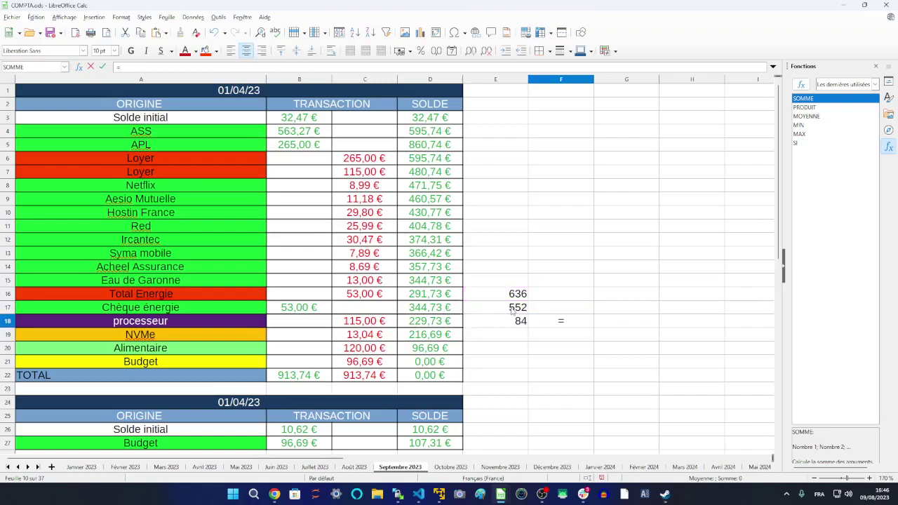
click(503, 323)
text(/4)
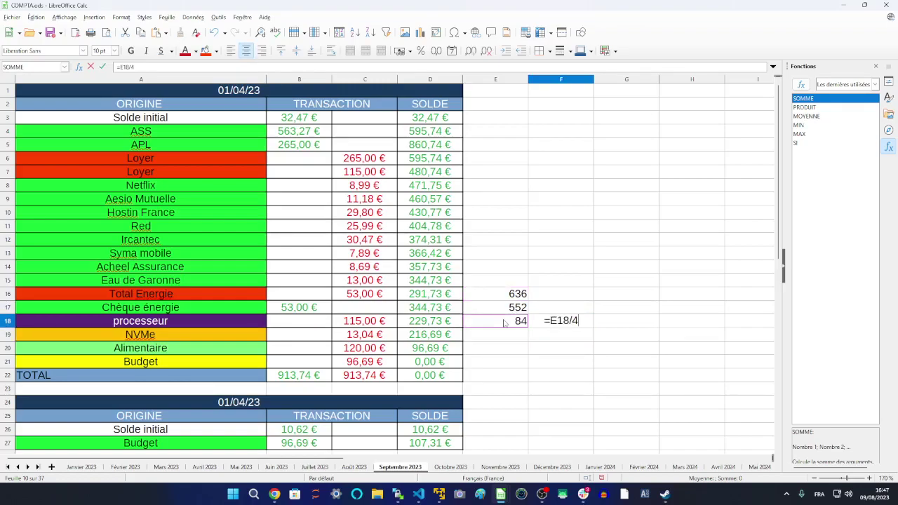
key(Return)
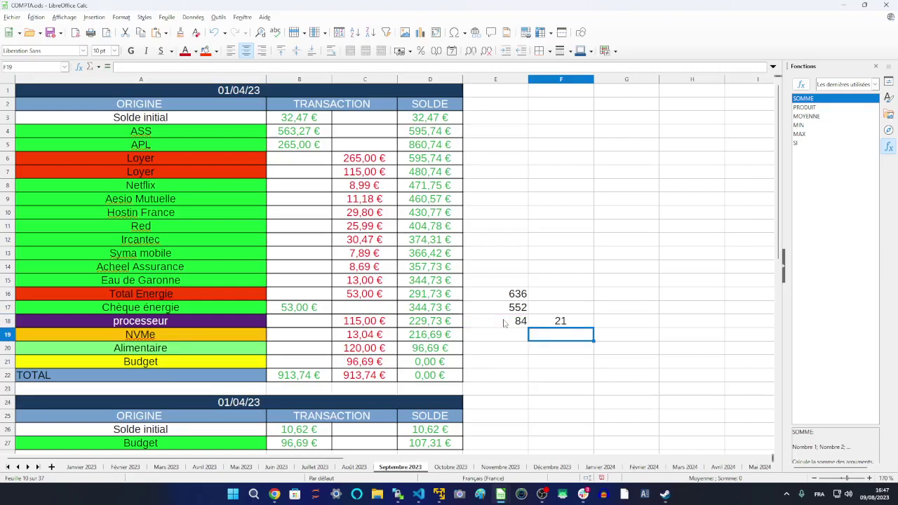
- Change the scratch formula in E17 to =53*12
key(Left)
key(Up)
key(Up)
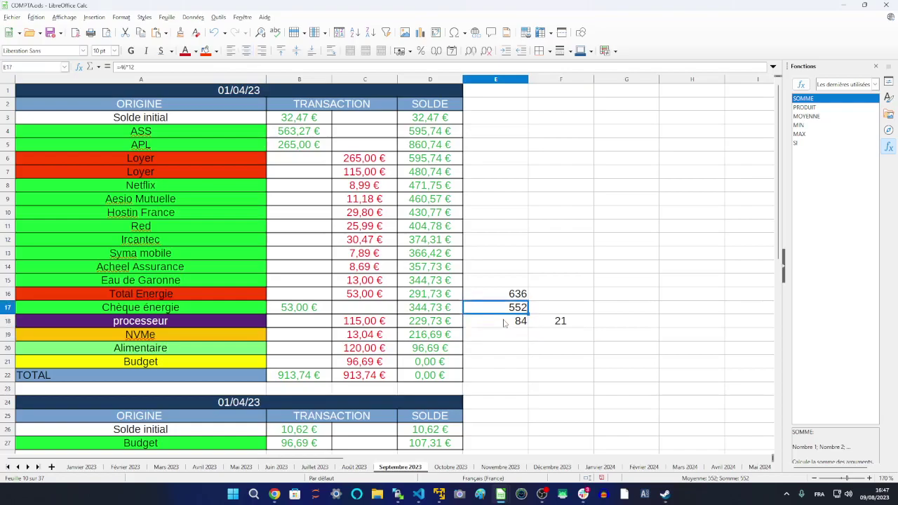
key(F2)
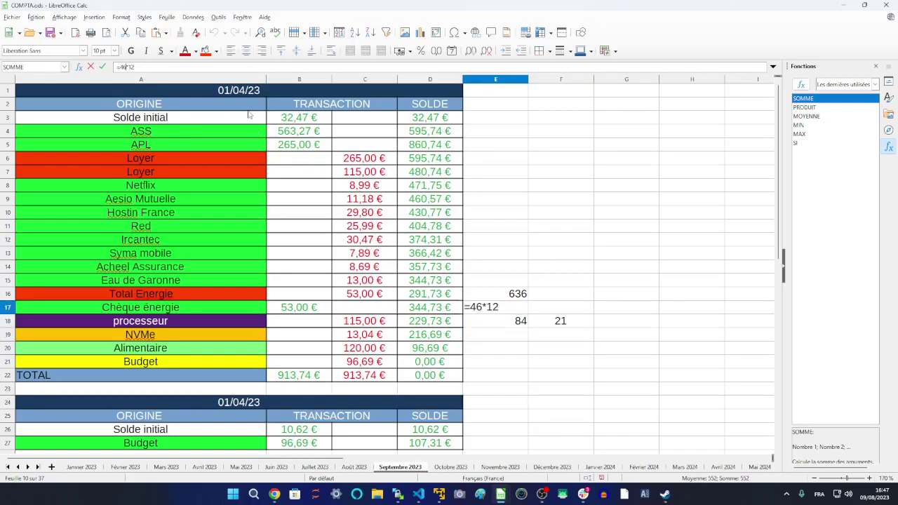
key(BackSpace)
key(BackSpace)
text(53)
key(Return)
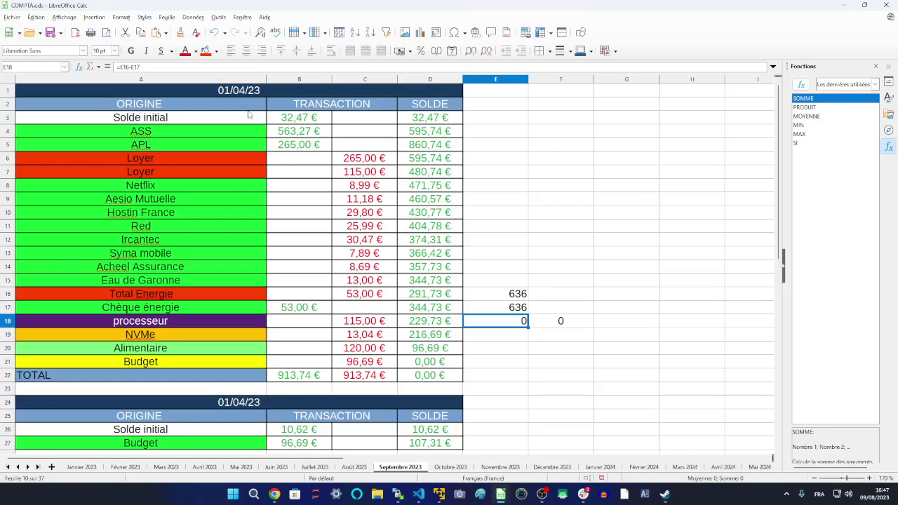
- Clear the scratch calculations in E16 to E18 and in F18
key(Up)
key(Up)
key(Up)
key(Down)
key(Delete)
key(Down)
key(Delete)
key(Down)
key(Delete)
key(Right)
key(Delete)
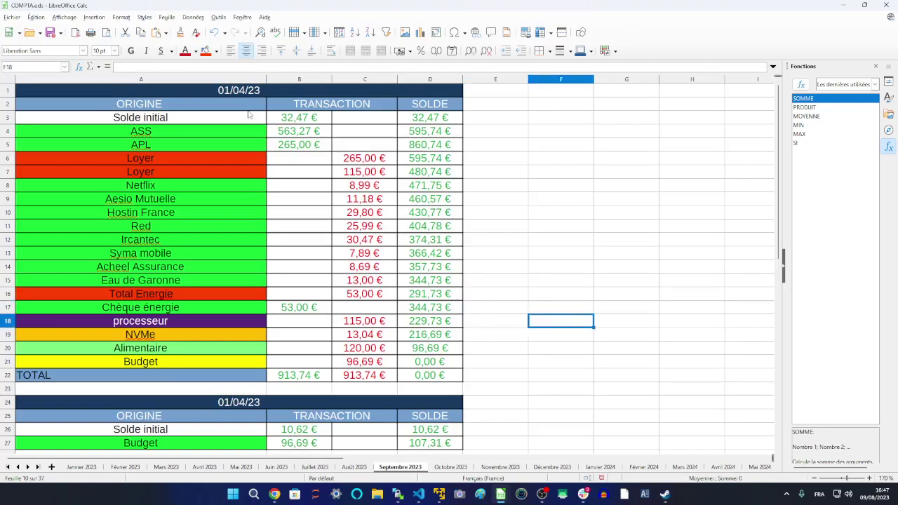
- Switch to Chrome and look back through the APPARTEMENT TOULOUSE results to the 74 € per night listing
key(alt+Tab)
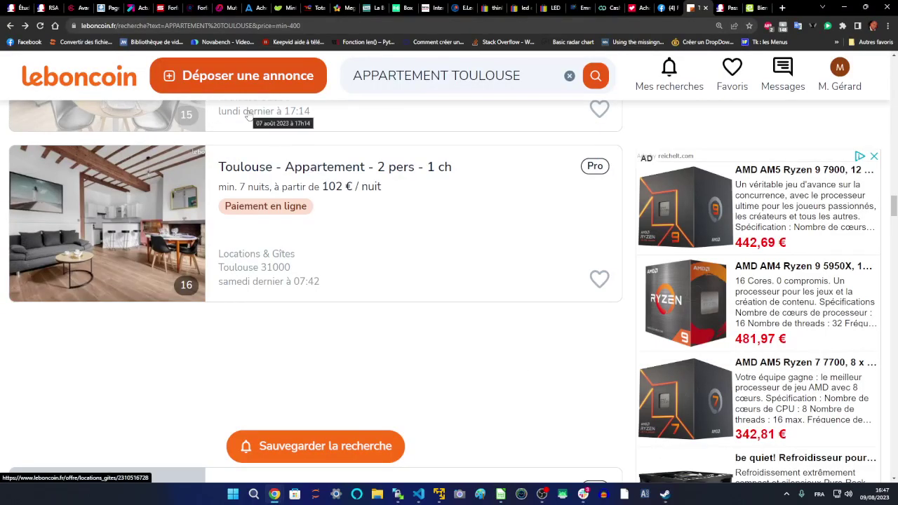
scroll(76, 285, up, 3)
scroll(76, 285, up, 5)
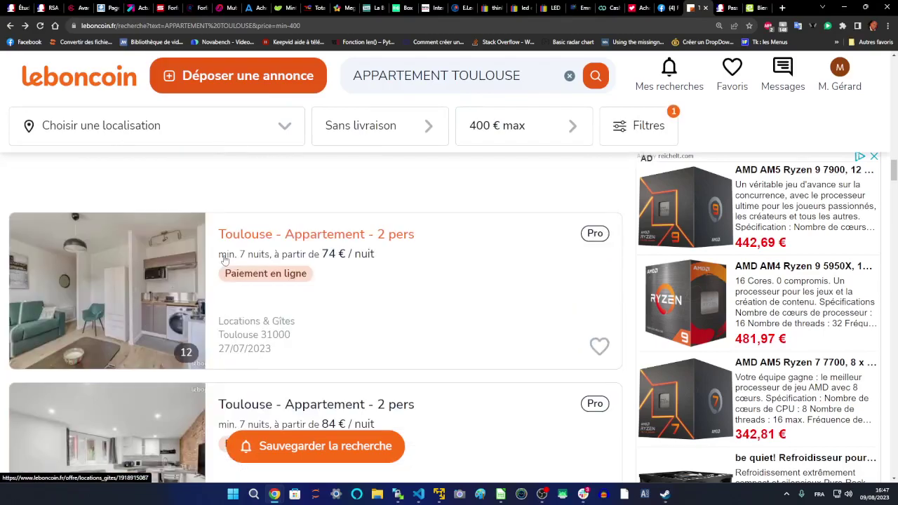
- Return to COMPTA.ods and undo the scratch calculations and the red fills on the Loyer and Total Energie cells
key(alt+Tab)
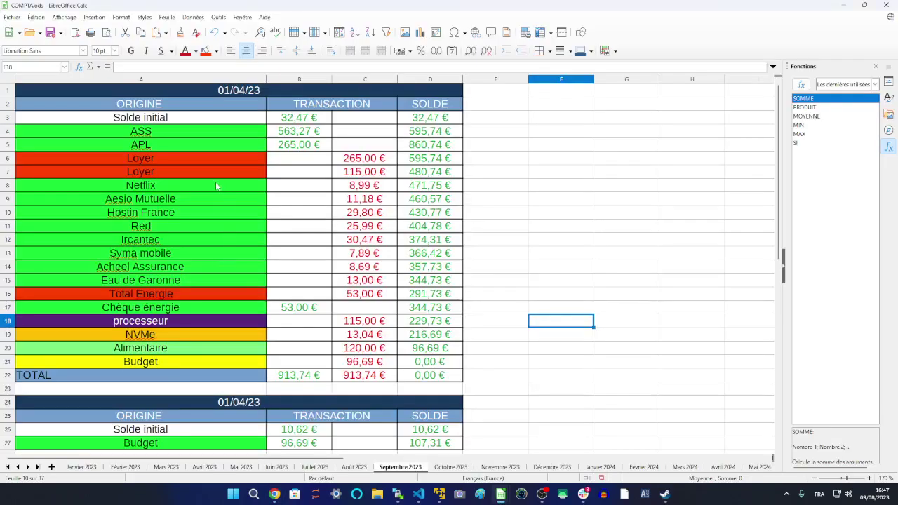
click(247, 164)
click(250, 155)
click(237, 295)
key(ctrl+z)
key(ctrl+z)
key(ctrl+z)
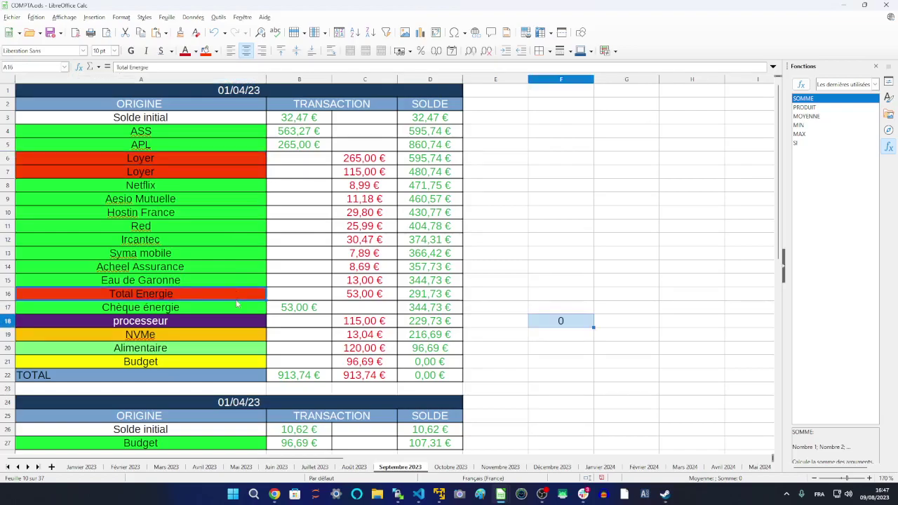
key(ctrl+z)
key(ctrl+z)
key(ctrl+z)
key(ctrl+z)
key(ctrl+z)
key(ctrl+z)
key(ctrl+z)
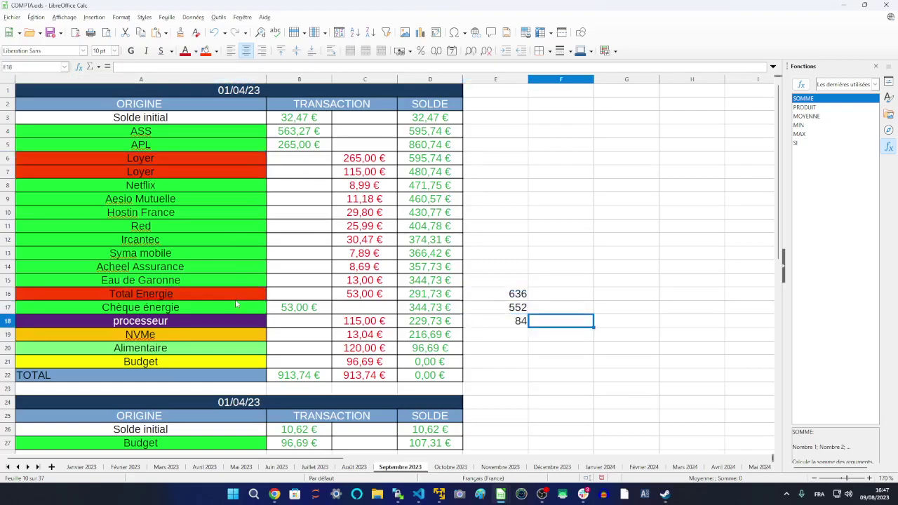
key(ctrl+z)
key(ctrl+z)
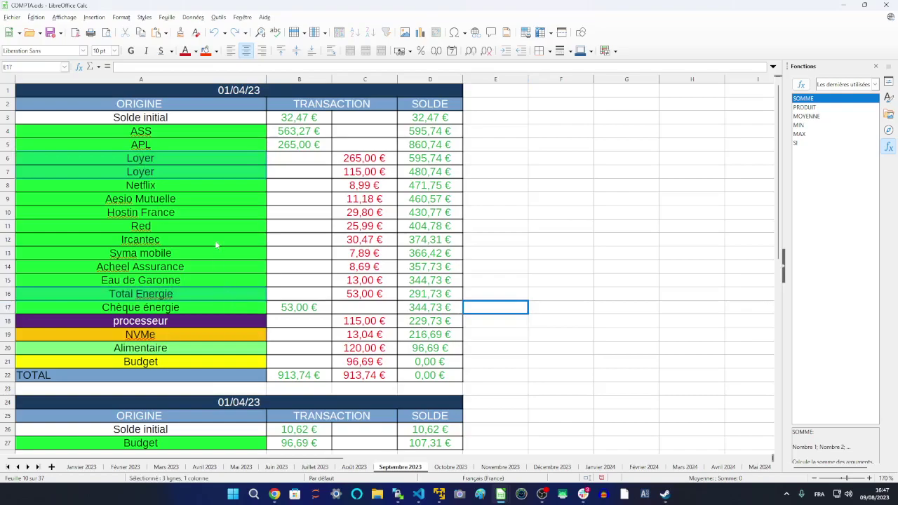
- Delete the Hostin France, Netflix, processeur and NVMe rows from the Septembre 2023 budget
click(218, 242)
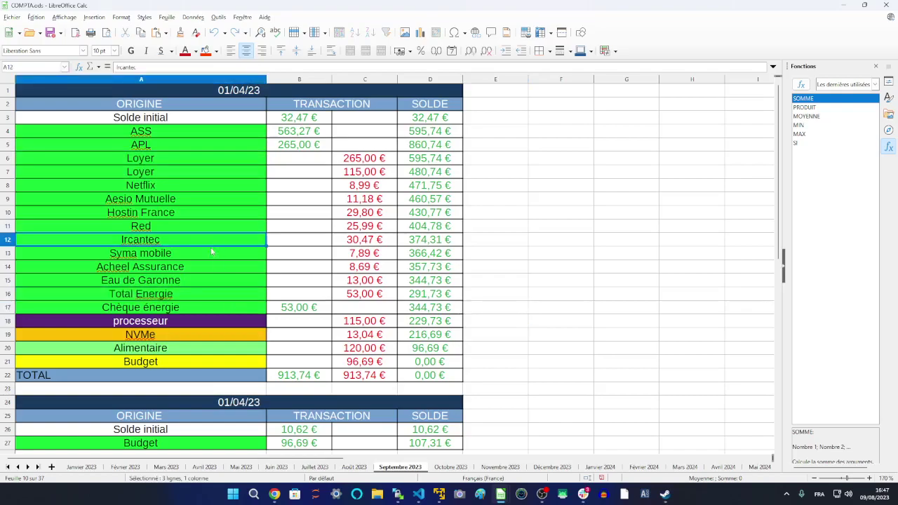
right_click(8, 214)
click(49, 282)
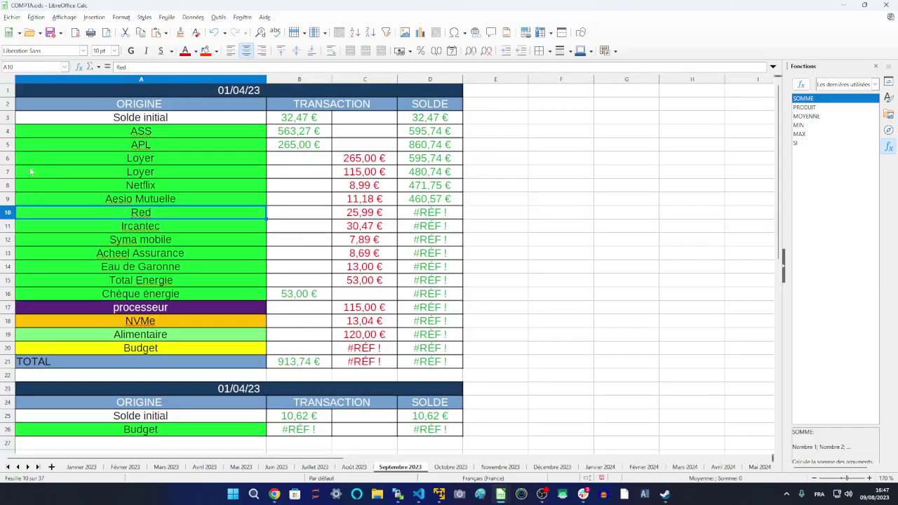
right_click(12, 184)
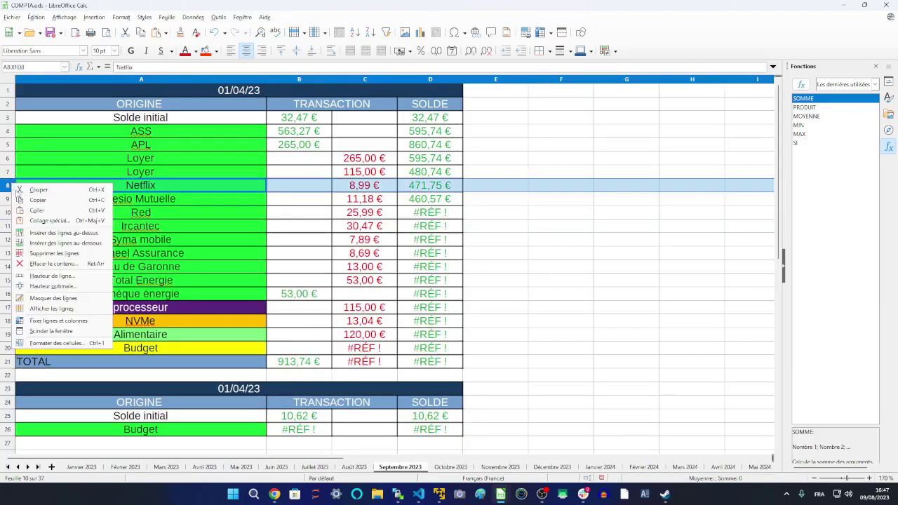
click(68, 255)
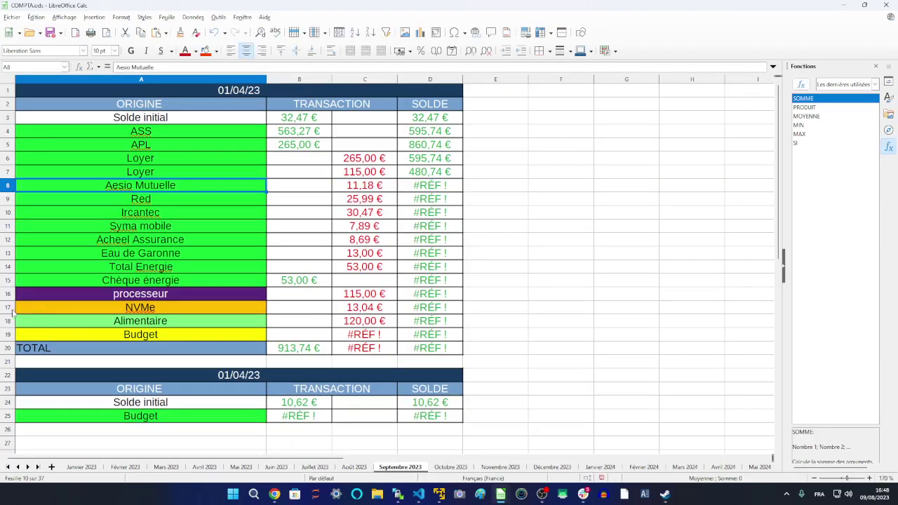
drag(8, 309, 9, 296)
right_click(9, 297)
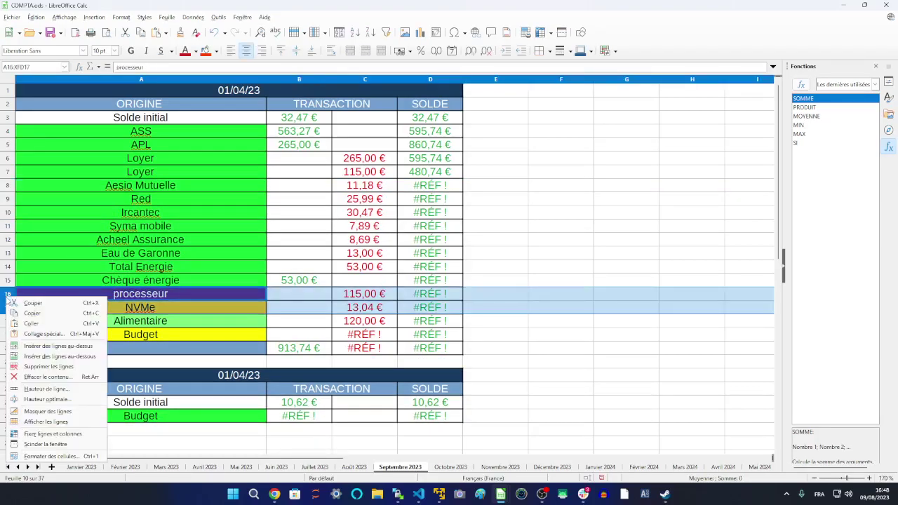
click(83, 367)
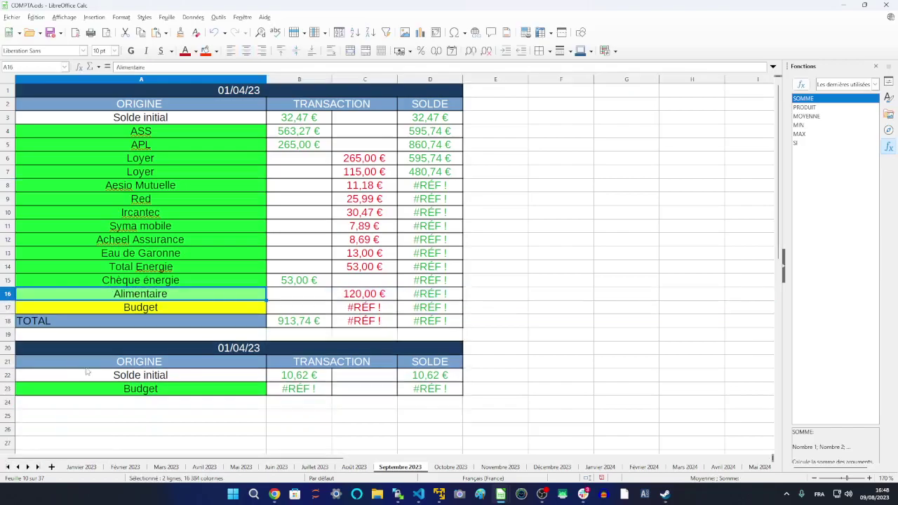
- Try to fill the SOLDE column from D3 down to D17, and undo the fill
click(439, 118)
drag(462, 124, 453, 309)
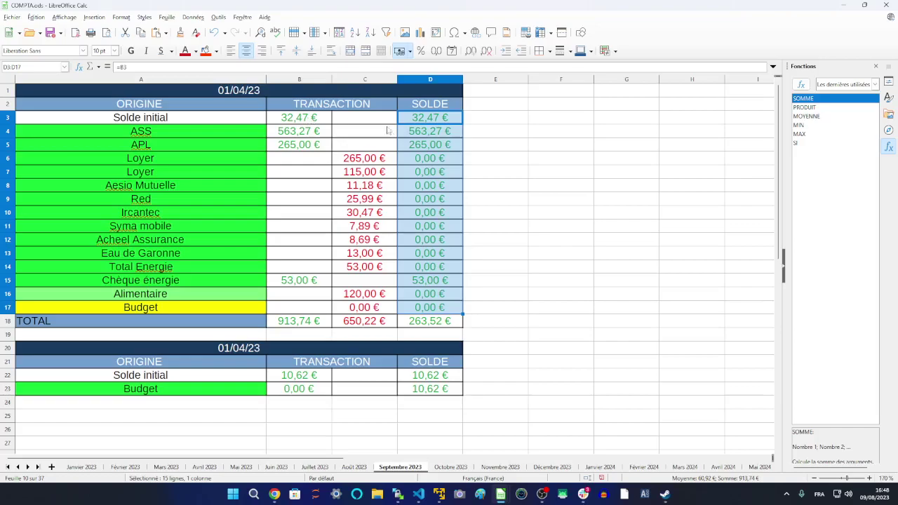
key(ctrl+z)
- Fill the SOLDE formula from D4 down to D17, and set the Solde initial amount in B3 to 0
click(443, 131)
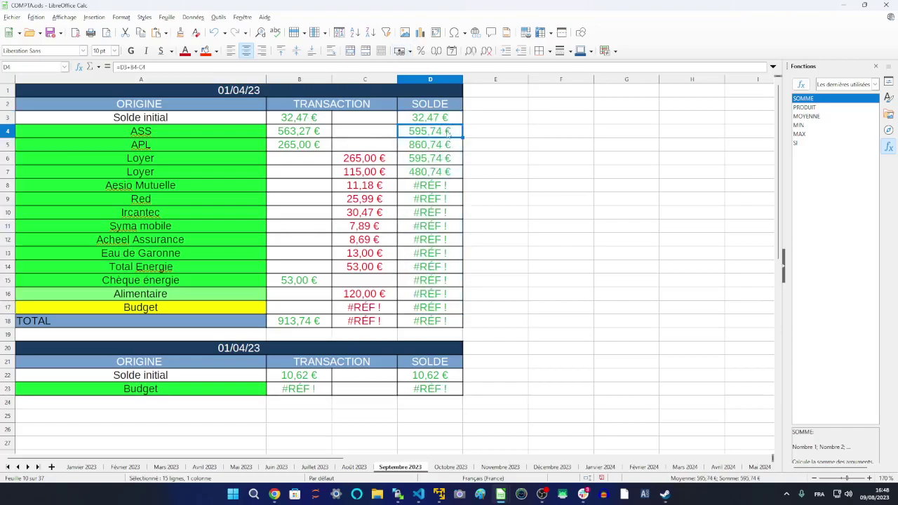
drag(462, 138, 446, 309)
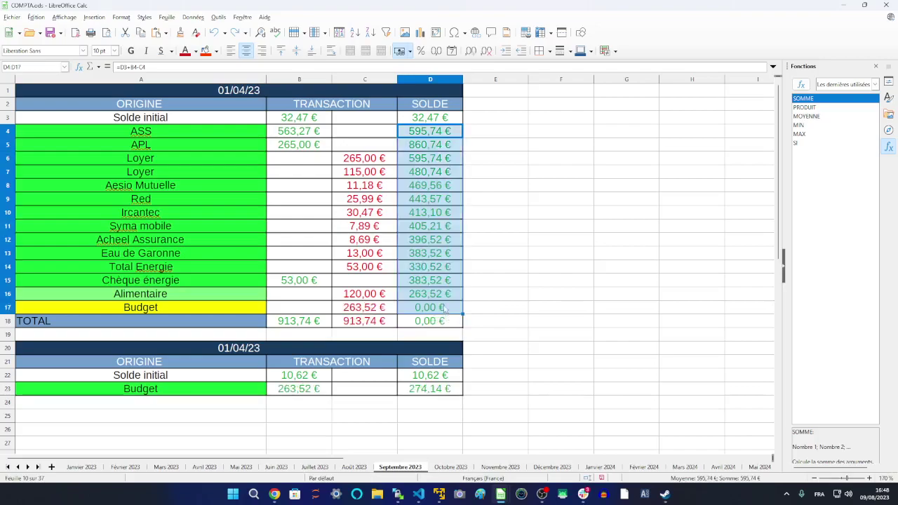
click(306, 120)
text(0)
key(Return)
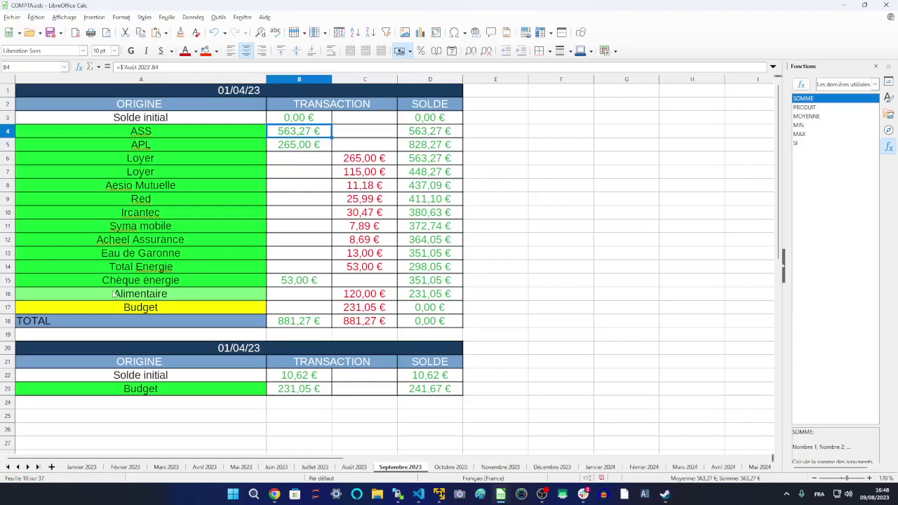
- Delete the Chèque énergie row and refill the SOLDE formula from D4 down to D16
click(8, 280)
right_click(10, 280)
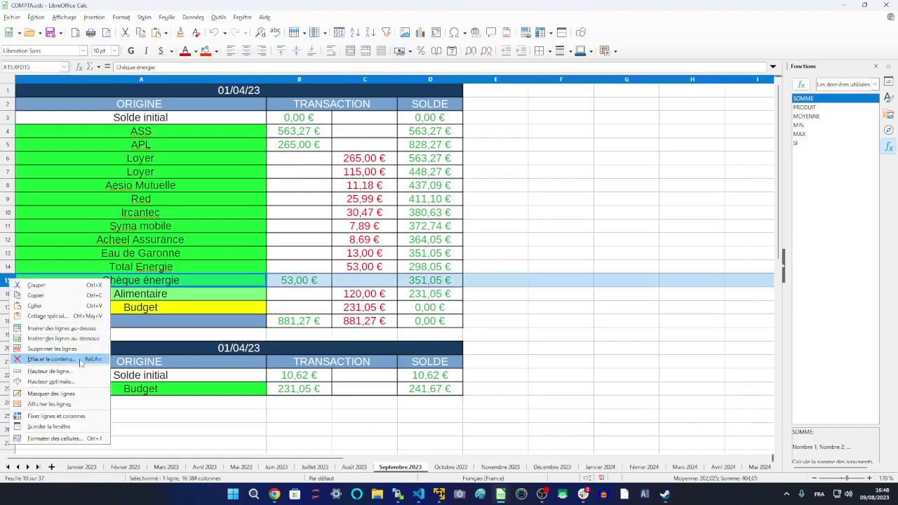
click(81, 350)
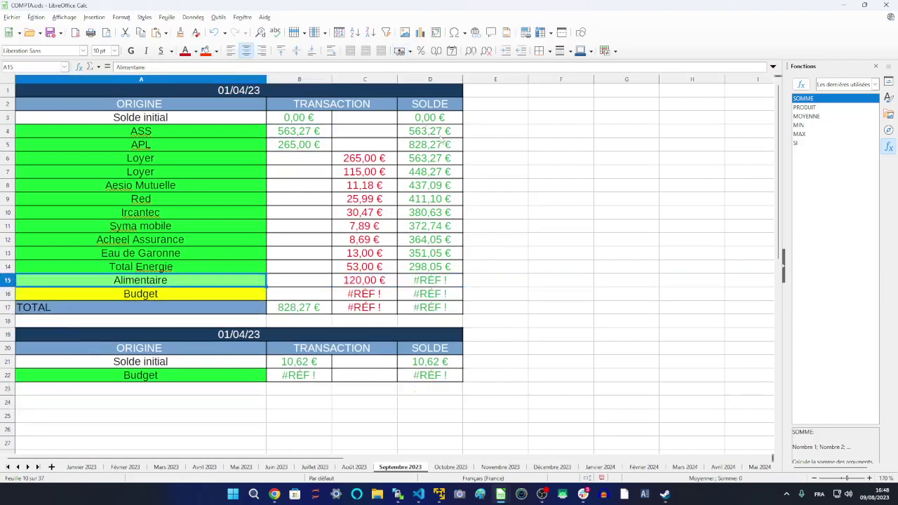
click(427, 130)
drag(462, 138, 460, 299)
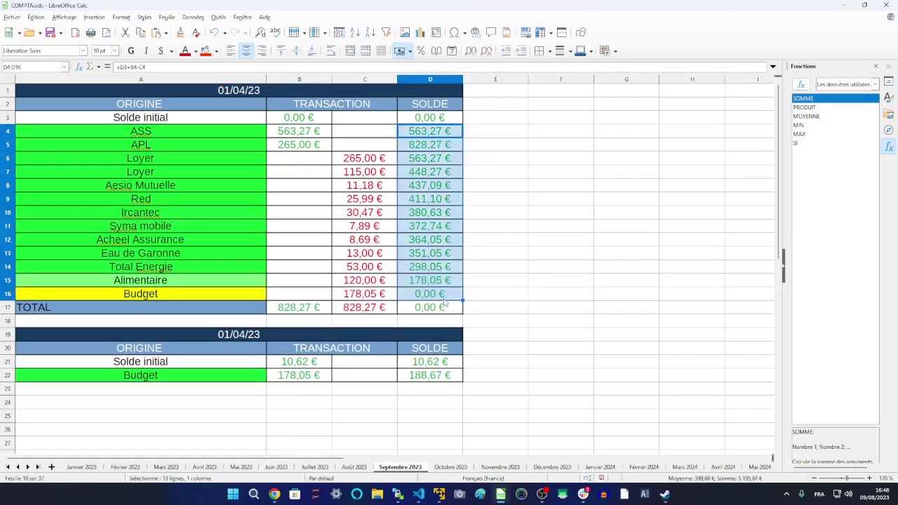
- Set the Total Energie expense in the Septembre 2023 budget to 60 €
click(365, 297)
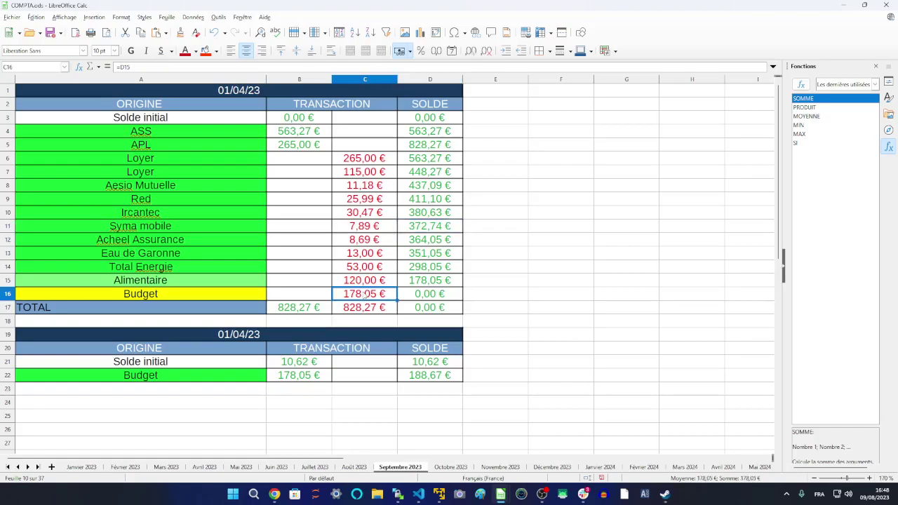
click(375, 267)
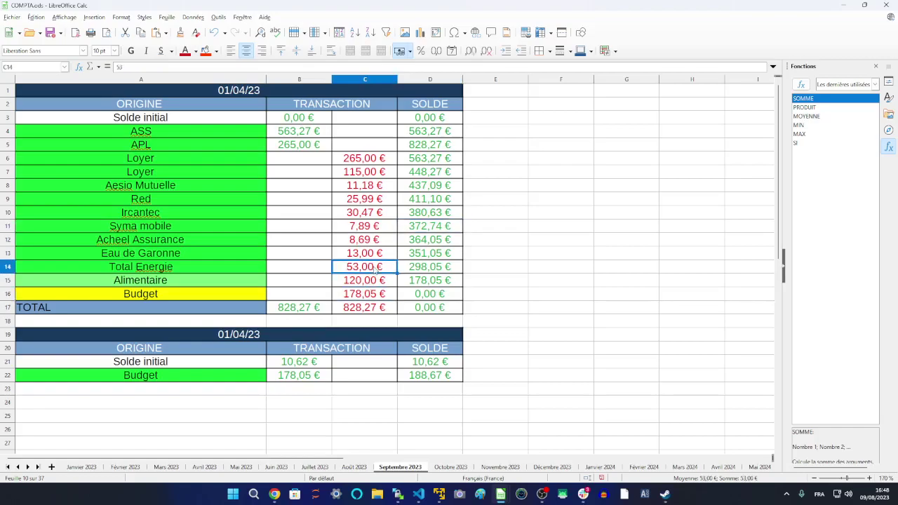
text(60)
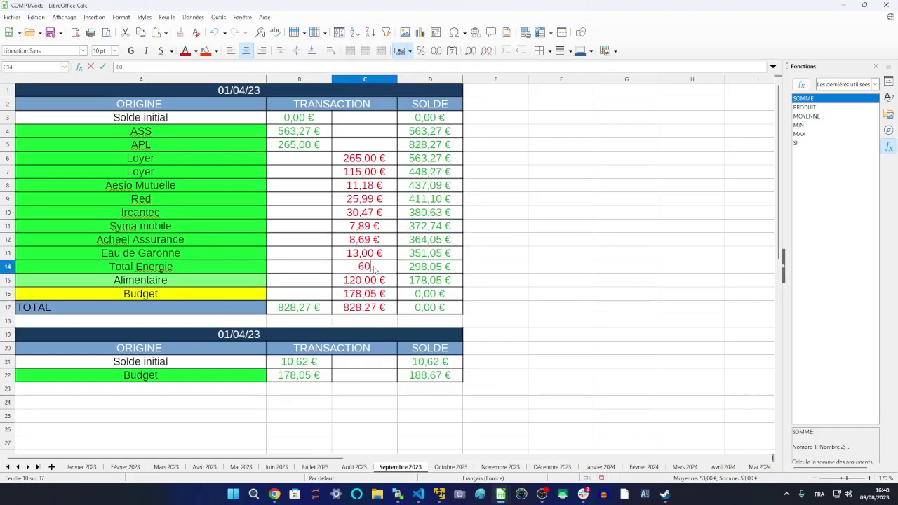
key(Return)
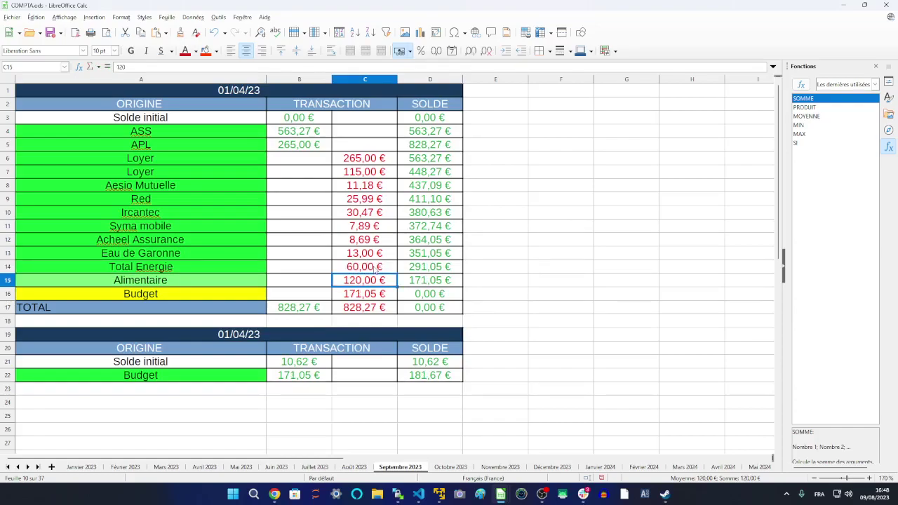
click(563, 274)
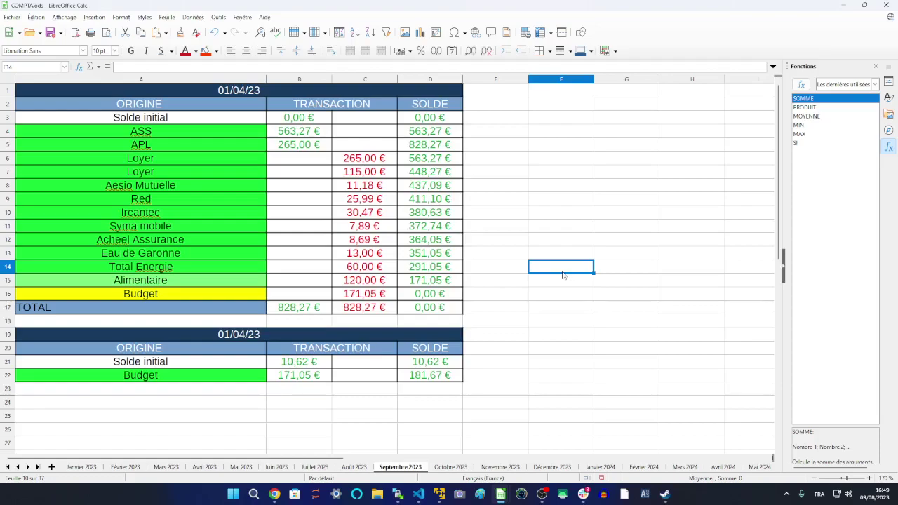
- Undo the Septembre 2023 changes back to before the row deletions, restoring the removed expenses, Chèque énergie and the Solde initial
key(ctrl+z)
key(ctrl+z)
key(ctrl+z)
key(ctrl+z)
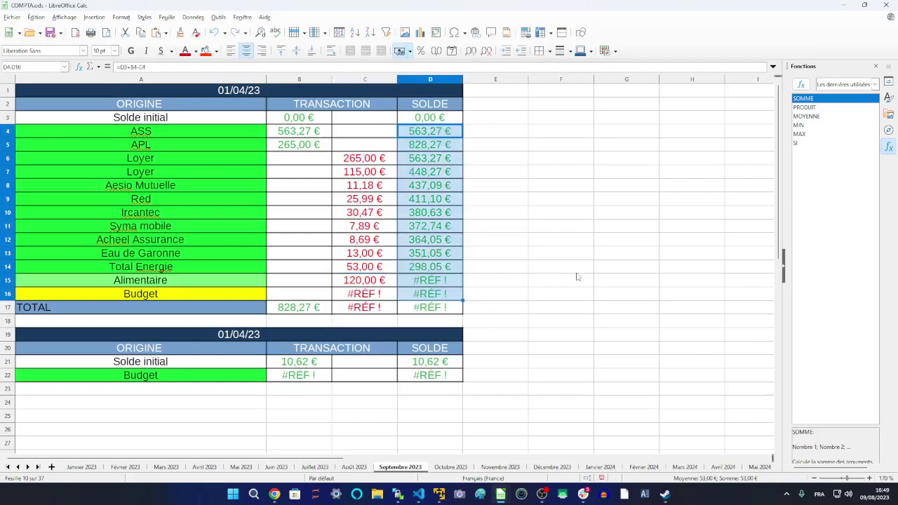
key(ctrl+z)
key(ctrl+z)
key(ctrl+z)
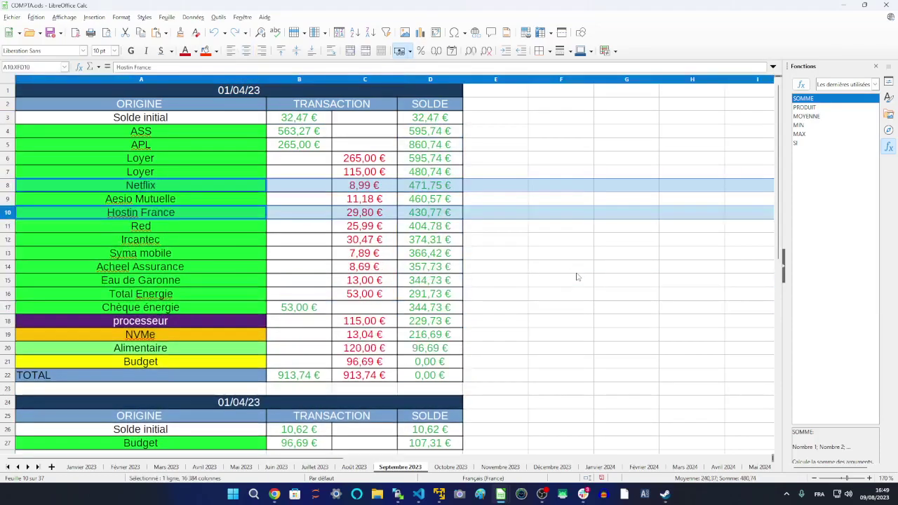
- Look through the monthly budget sheets following Septembre 2023 up to Avril 2024
key(ctrl+Page_Down)
key(ctrl+Page_Down)
key(ctrl+Page_Down)
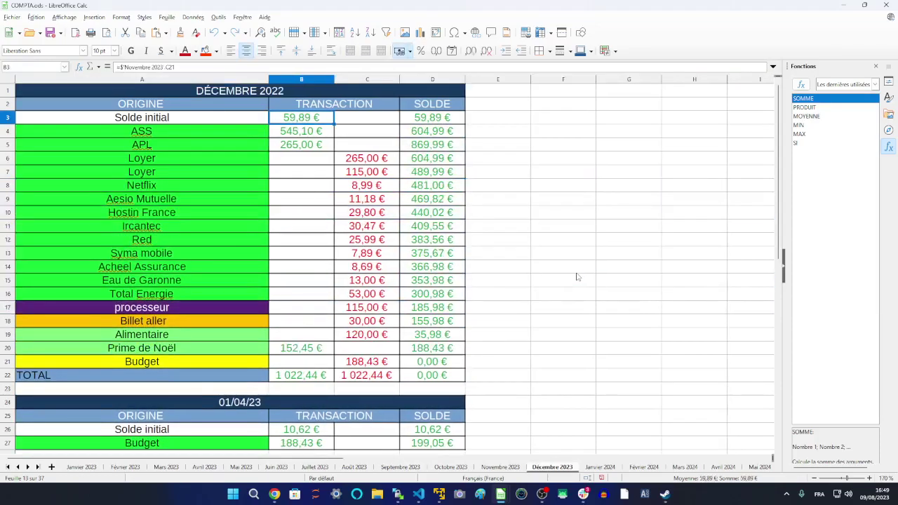
key(ctrl+Page_Down)
key(ctrl+Page_Down)
key(ctrl+Page_Down)
key(ctrl+Page_Down)
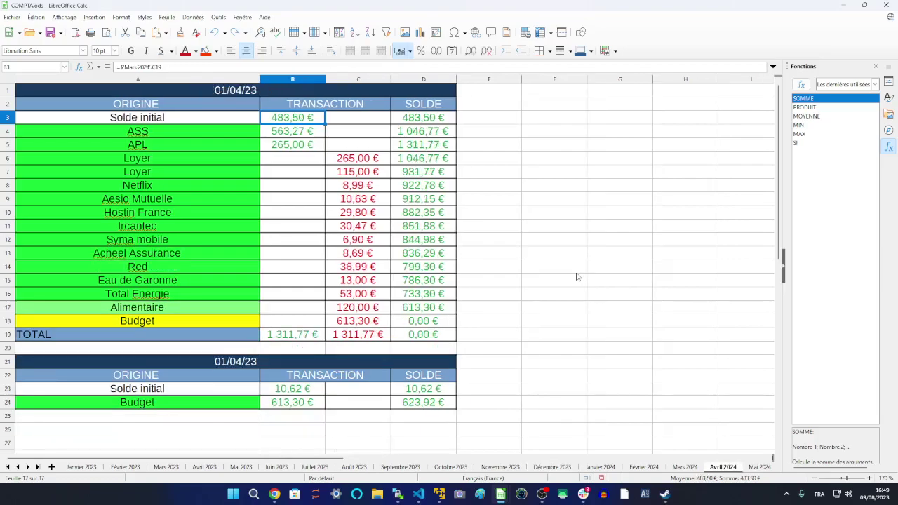
- Undo the LOCAL row deletion and SOLDE refill in the Avril 2024 sheet, and redo both
key(ctrl+z)
key(ctrl+z)
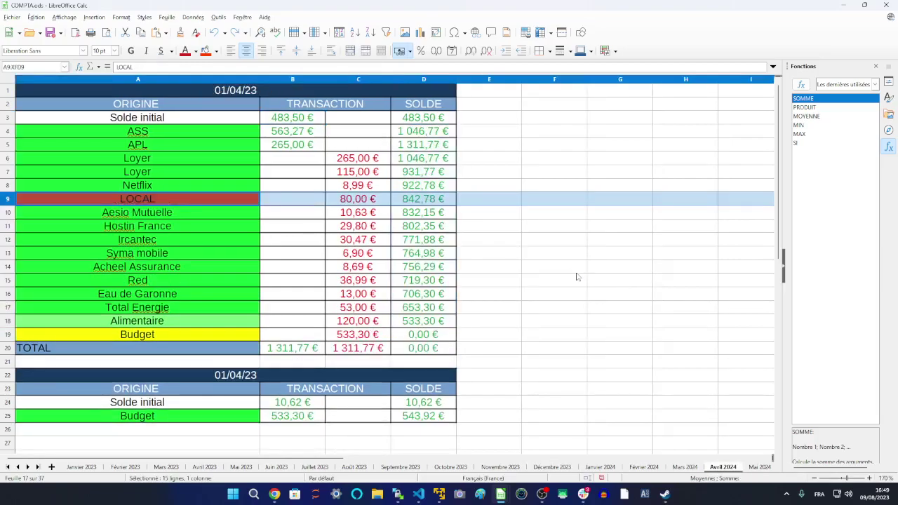
key(ctrl+y)
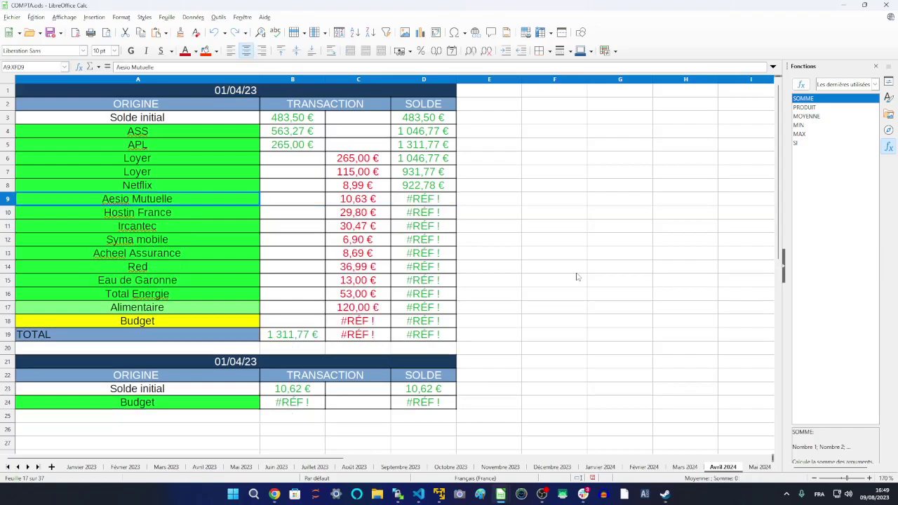
key(ctrl+y)
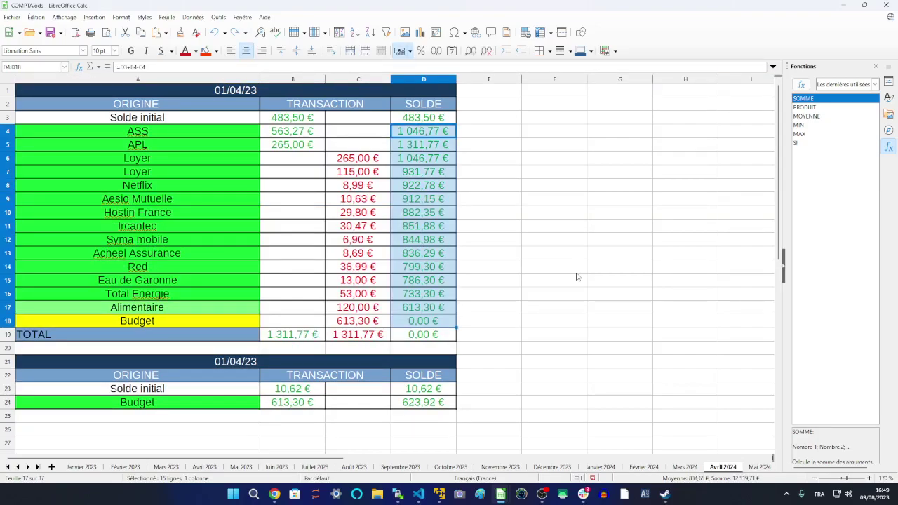
- Switch to Economie Hardware.ods and check the wattage entered for Chauffage
key(alt+Tab)
key(alt+Tab)
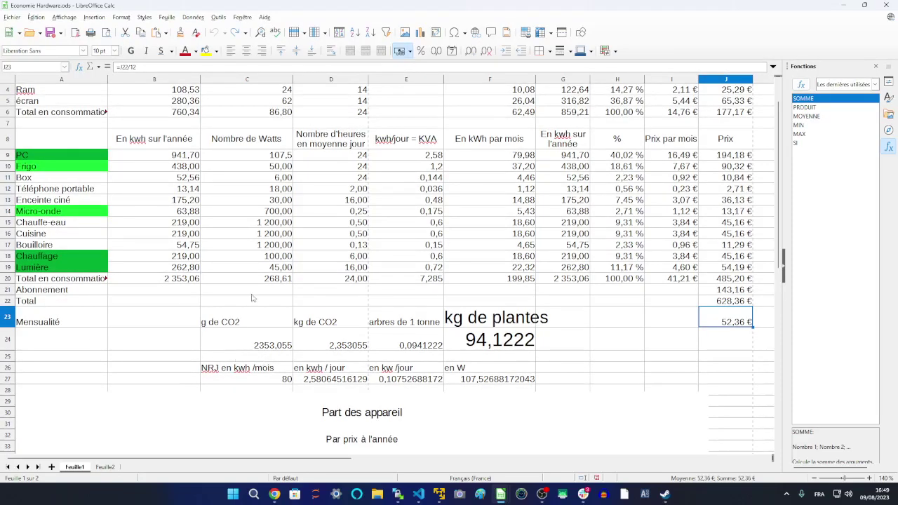
click(279, 257)
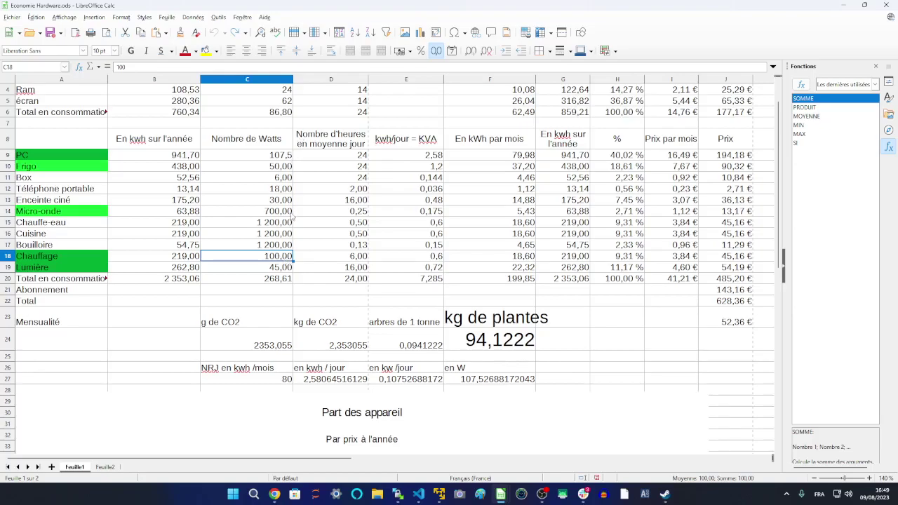
- Switch to the Chrome browser and open photo-sur-toile.fr/shoppingcart.jsf in a new tab
key(alt+Tab)
key(alt+Tab)
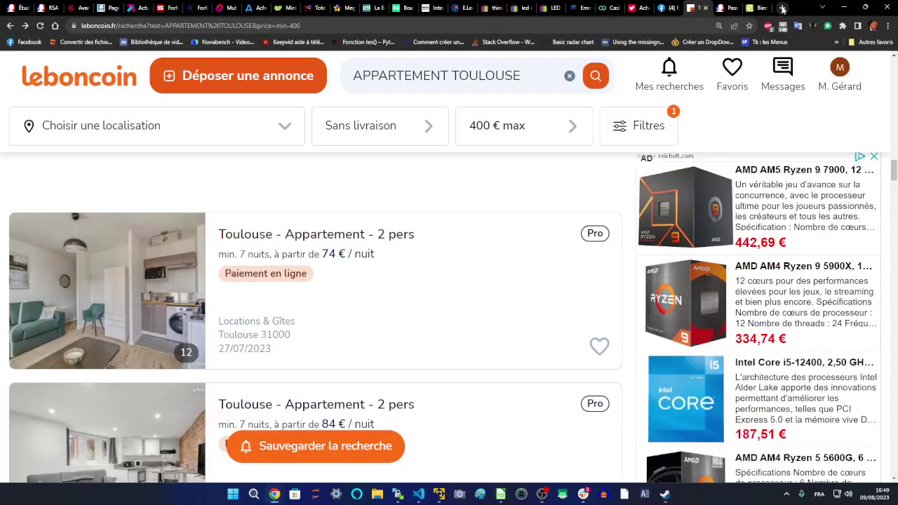
click(783, 8)
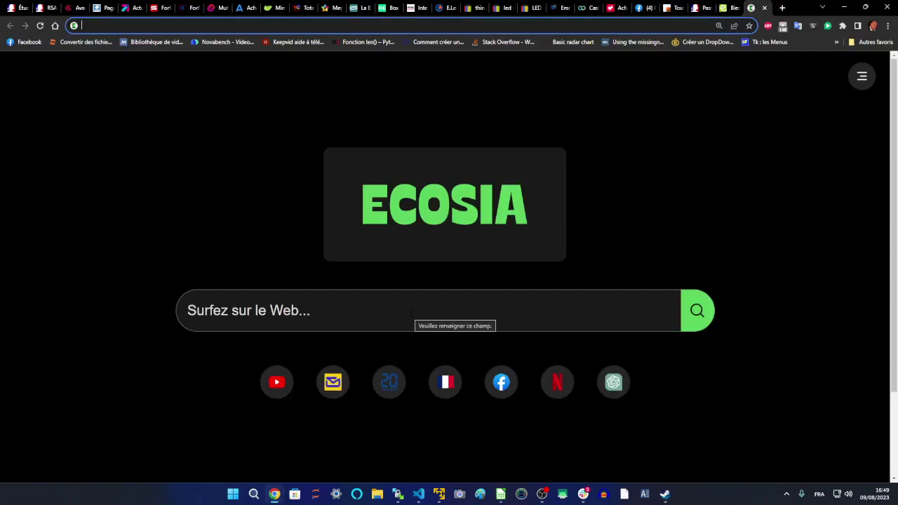
text(photo-sur-toile.fr/shoppingcart.jsf)
key(Return)
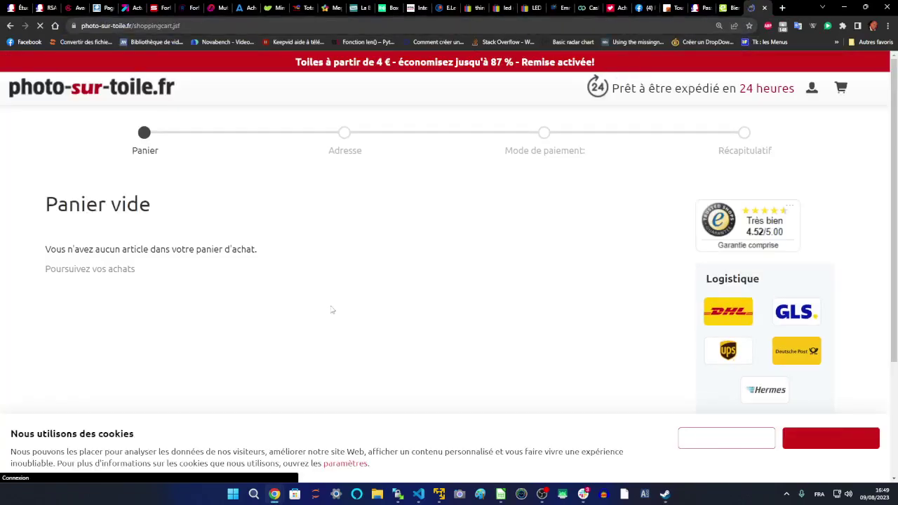
- Go to the photo-sur-toile.fr home page and view its canvas print offer at 80 % page zoom
scroll(332, 257, down, 2)
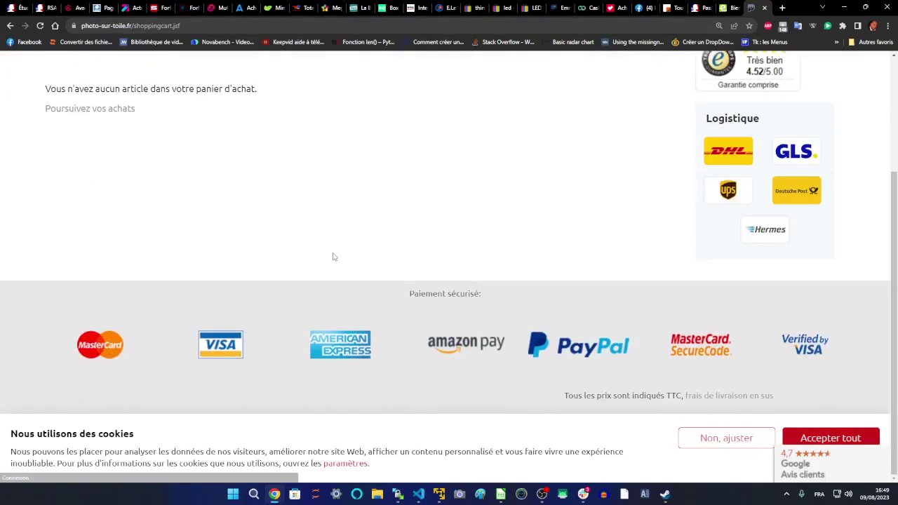
scroll(315, 232, up, 2)
click(134, 87)
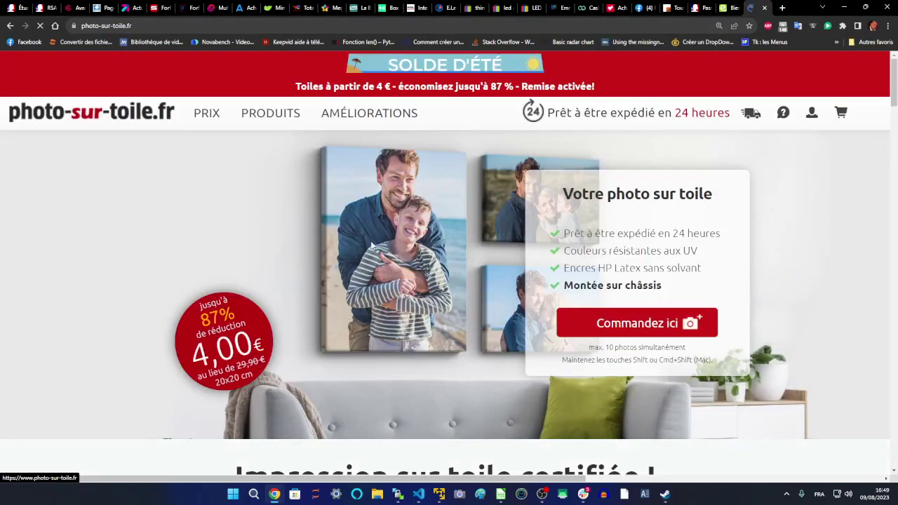
key(ctrl+0)
scroll(373, 242, down, 4)
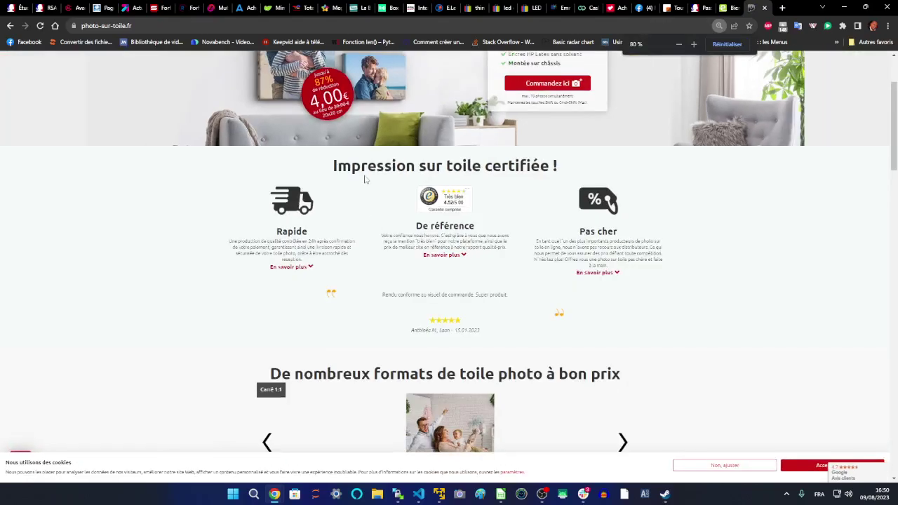
key(ctrl+minus)
key(ctrl+minus)
scroll(365, 180, up, 4)
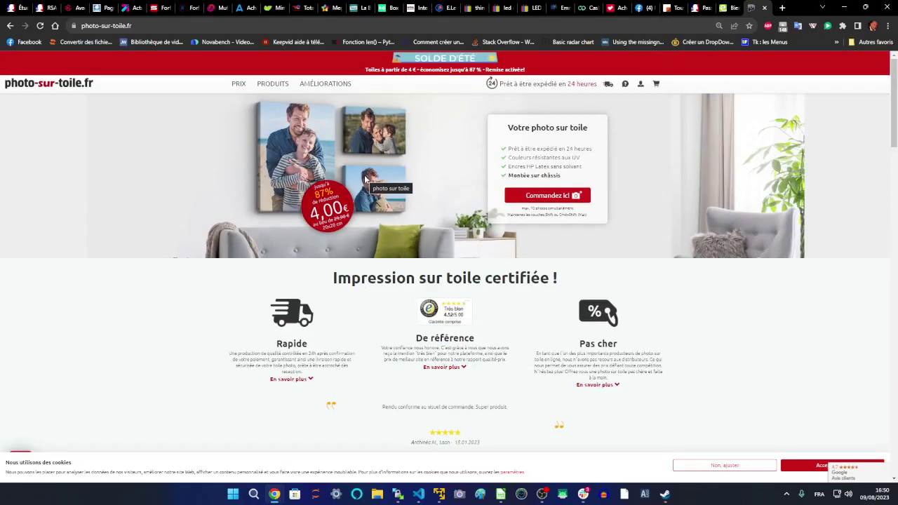
- Open eBay in a new tab and search for "isolation thermique autocollante"
click(782, 8)
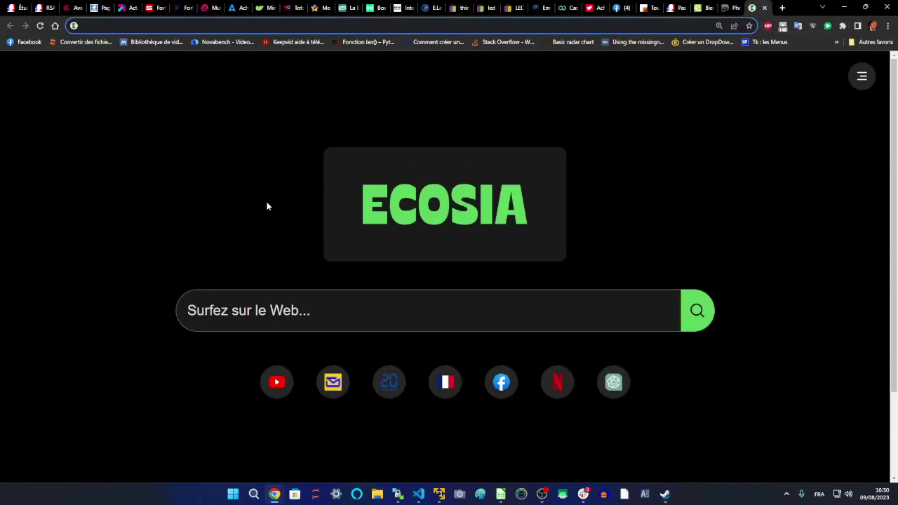
text(ebay)
key(Return)
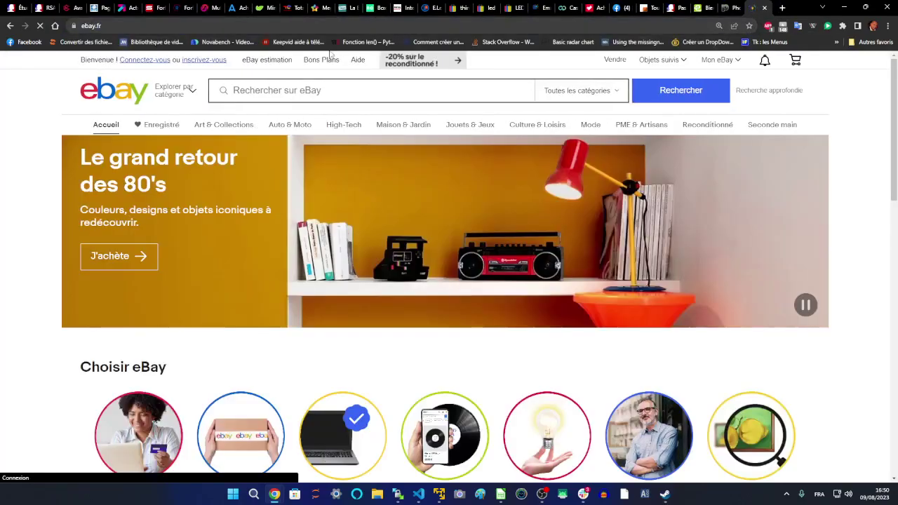
click(316, 88)
text(isolation thermique e)
text(ollante)
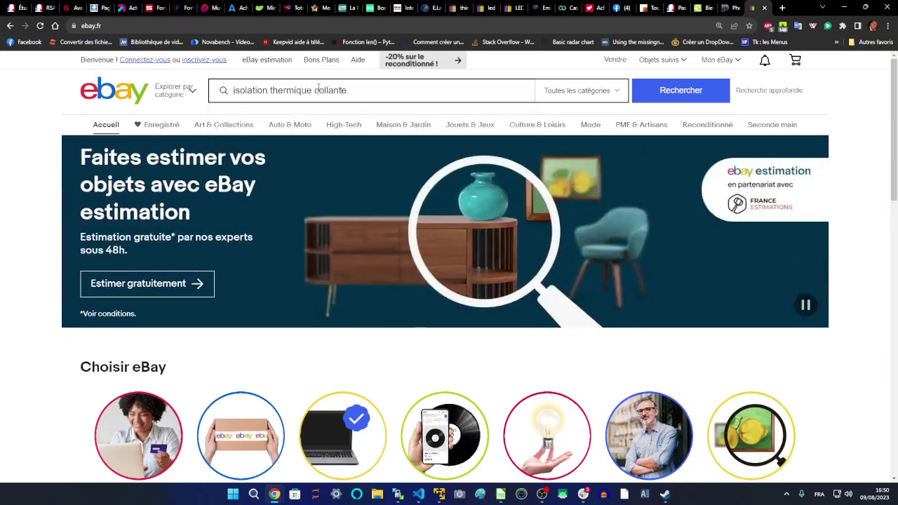
text(auto)
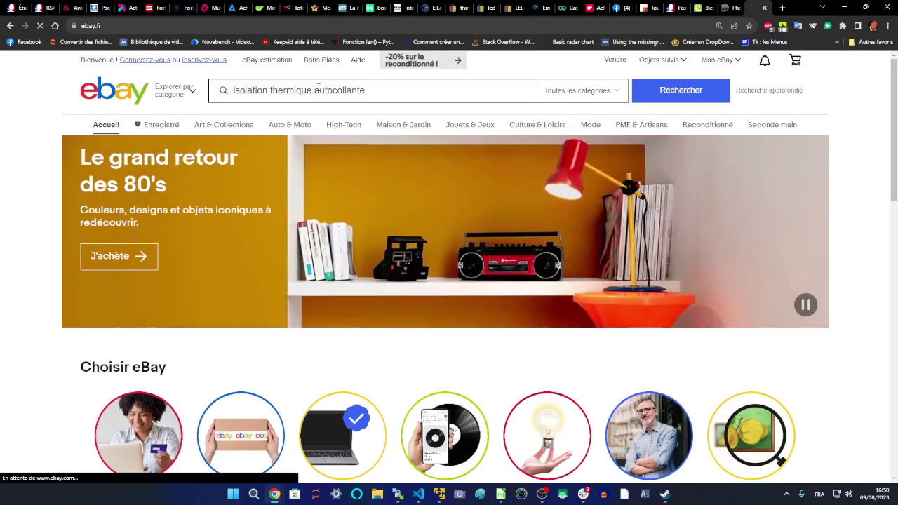
key(Return)
- Open the 30x50cm Isolation Thermique Tapis listing and examine its enlarged product photos
scroll(179, 195, down, 1)
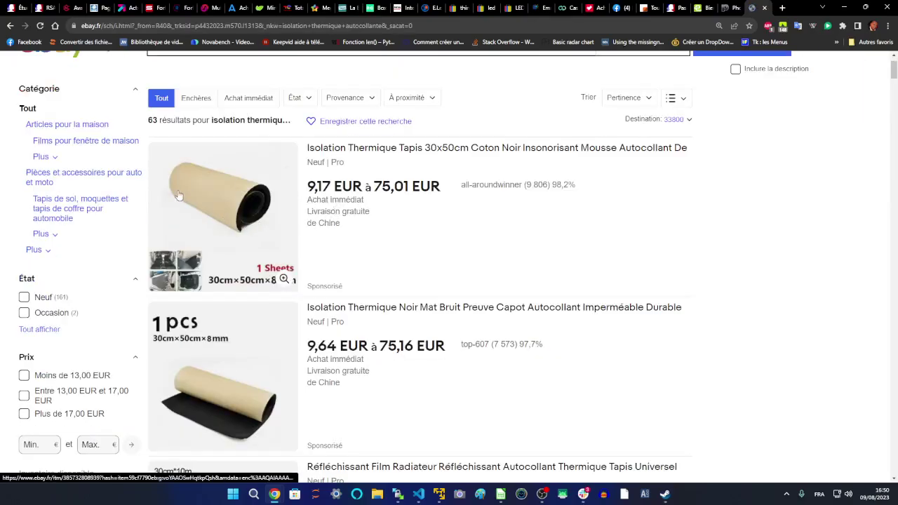
click(180, 195)
scroll(149, 320, down, 2)
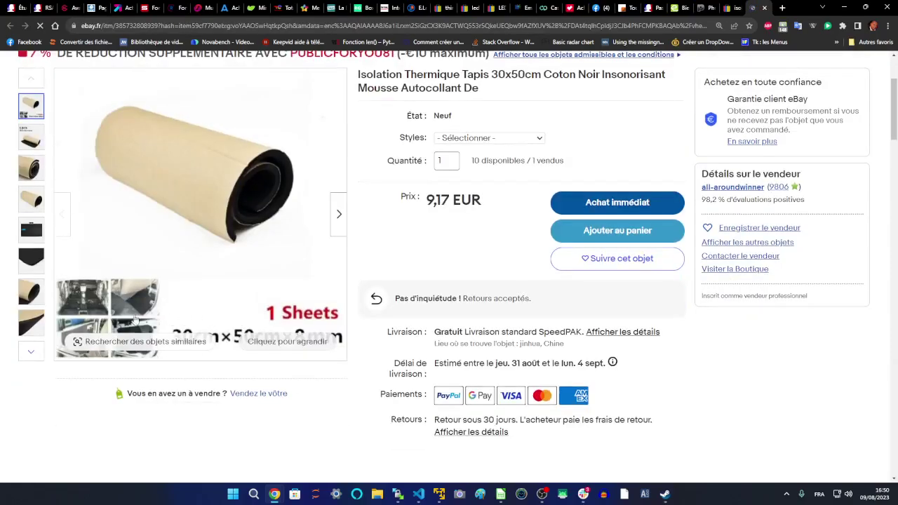
click(108, 309)
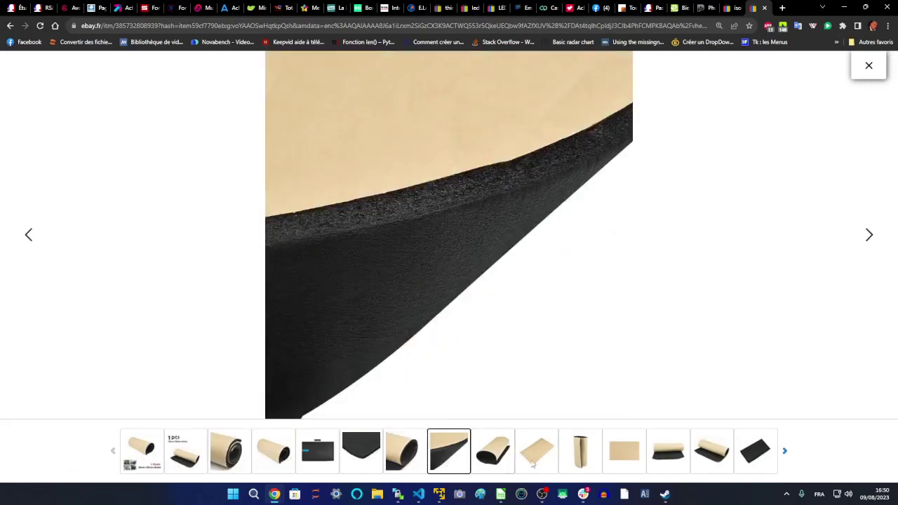
- Return to the open photo-sur-toile.fr home page
click(735, 7)
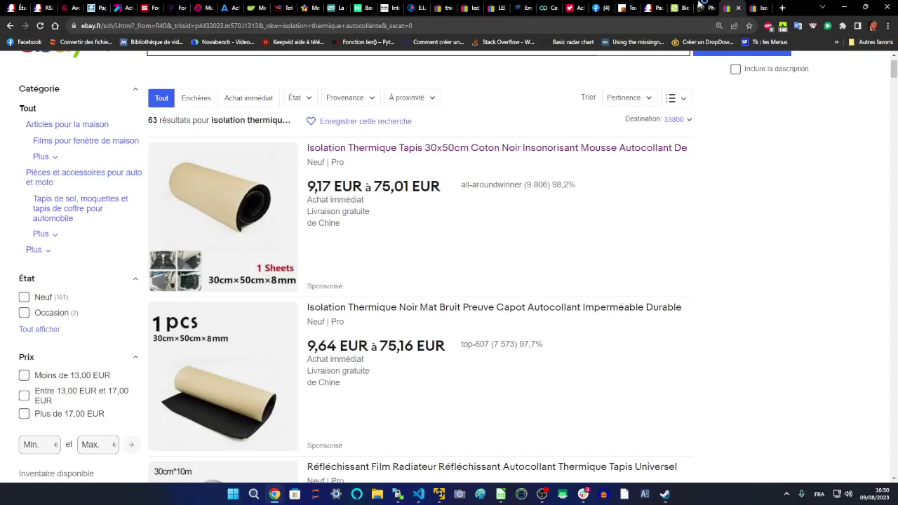
click(703, 4)
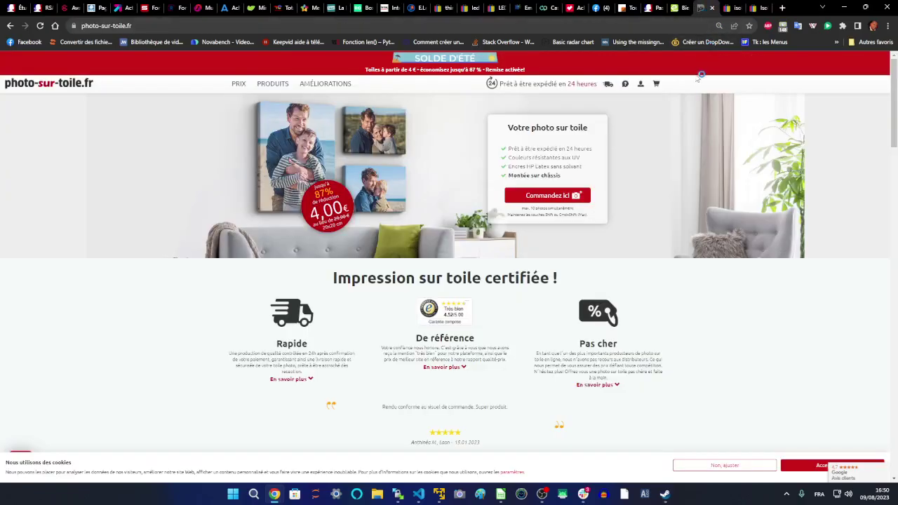